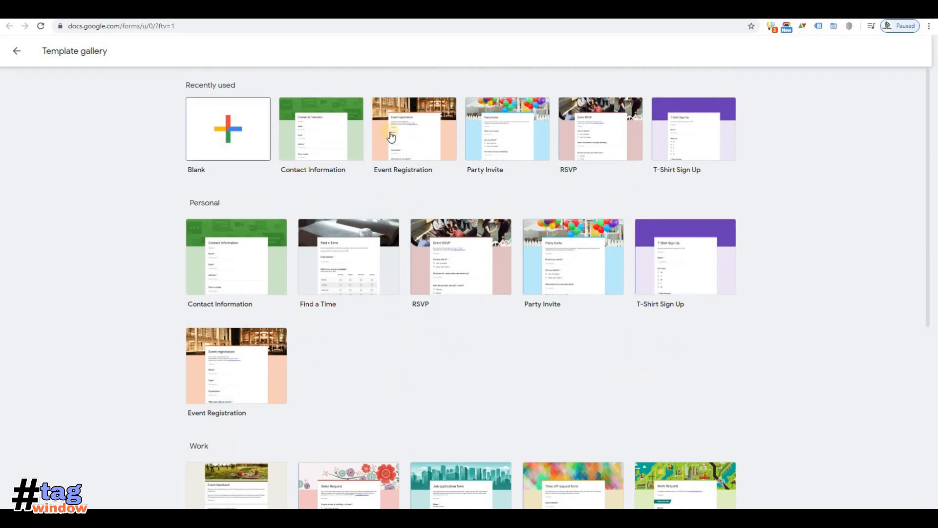
Create a form from the Contact Information template and look over its questions
click(442, 167)
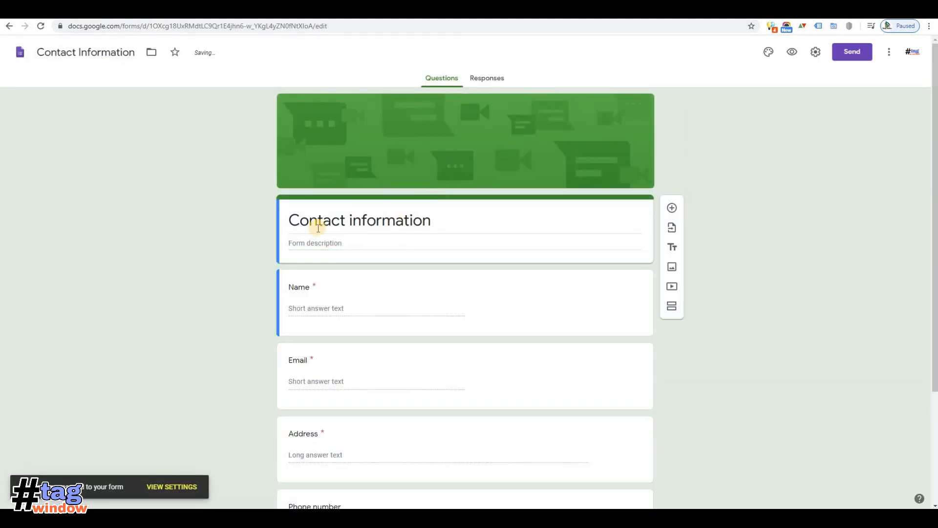
scroll(416, 281, down, 3)
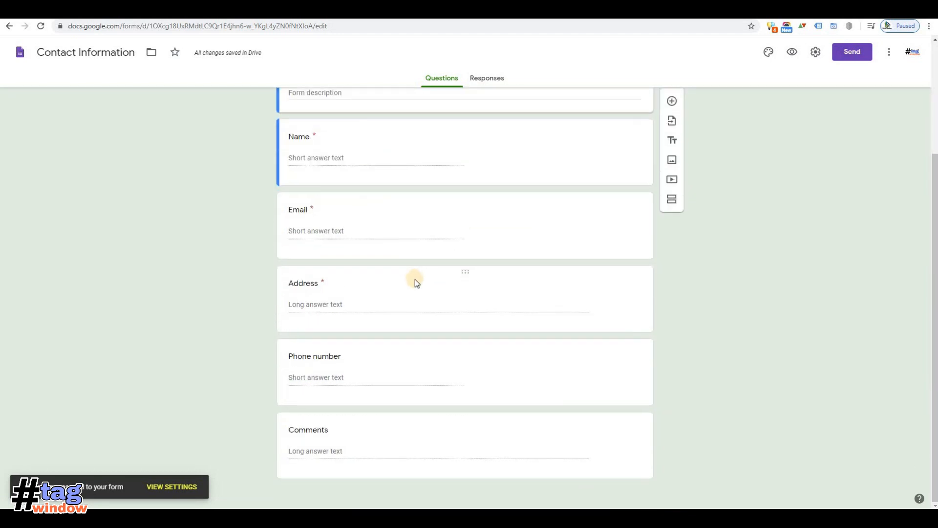
scroll(415, 280, up, 3)
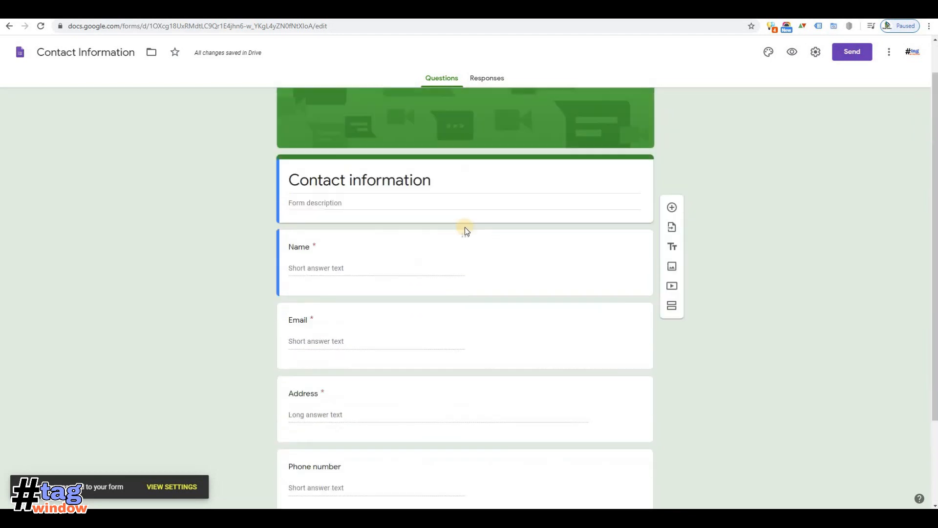
Generate a shortened shareable link for the Contact Information form, copy it and close the sharing dialog
click(861, 54)
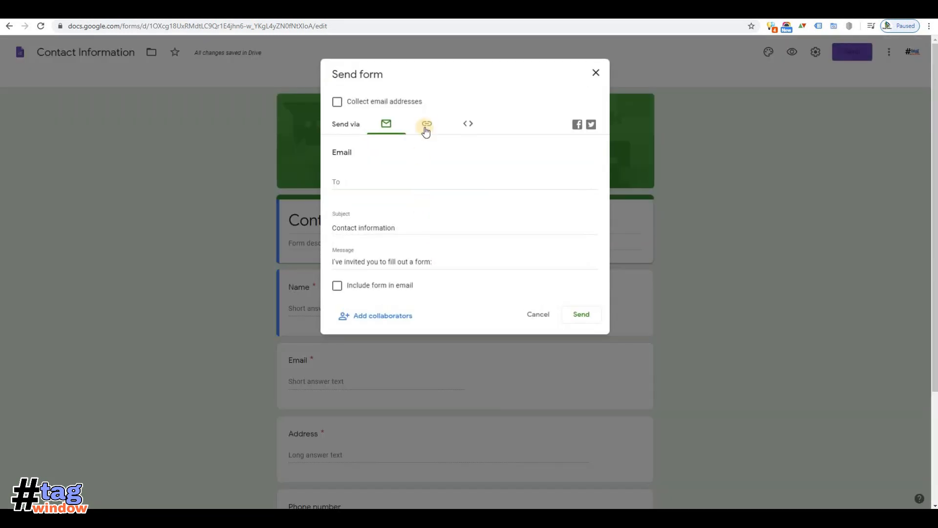
click(426, 130)
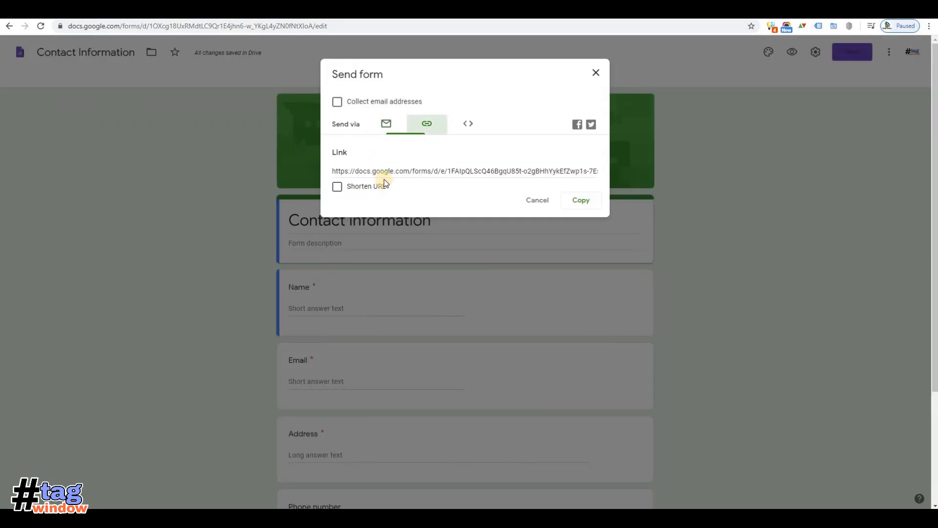
click(385, 194)
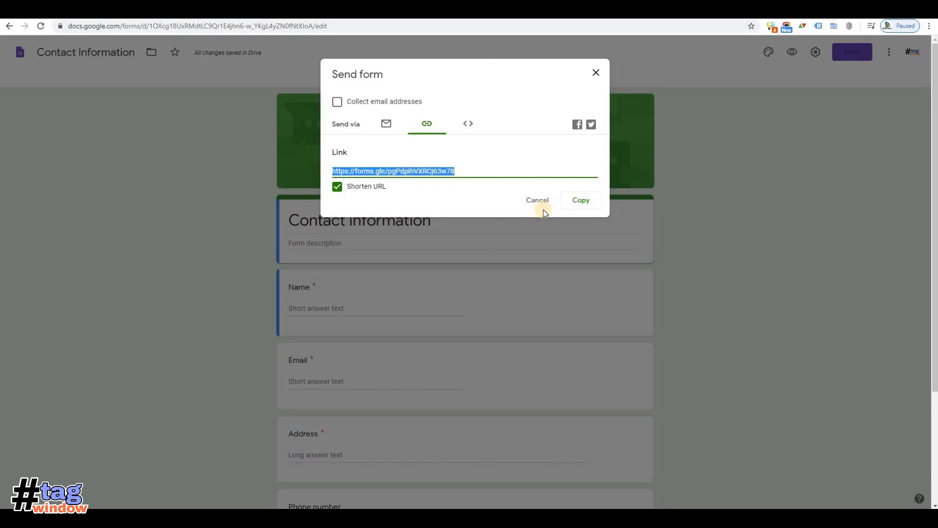
click(596, 73)
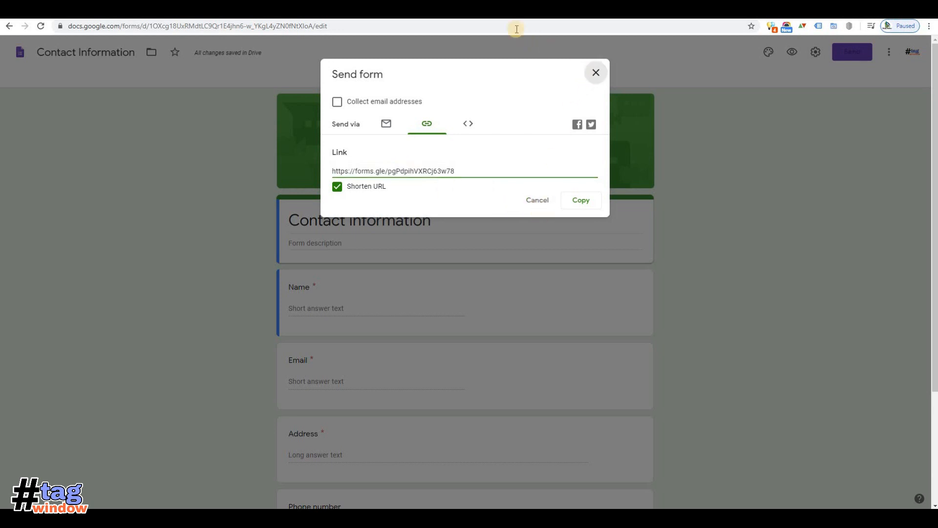
Open the copied form link in a new browser tab to view the form as a respondent
key(ctrl+t)
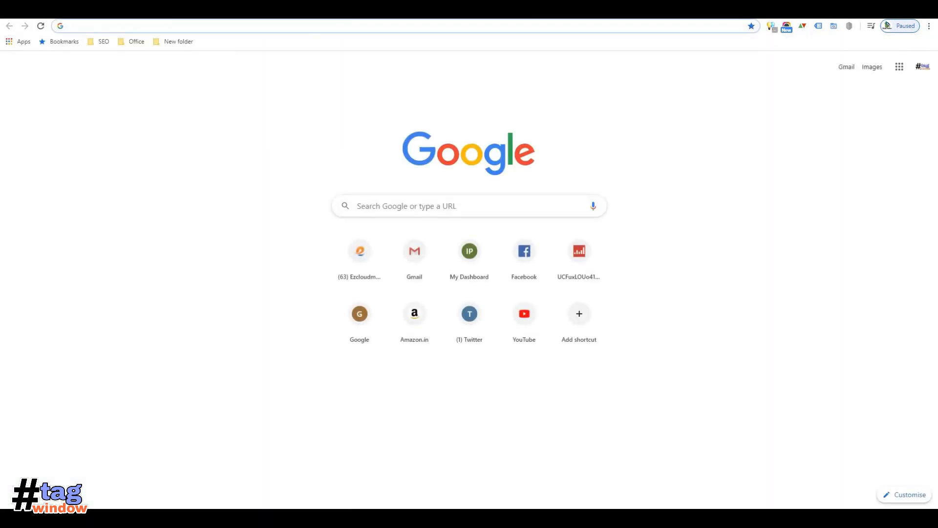
key(ctrl+v)
key(Return)
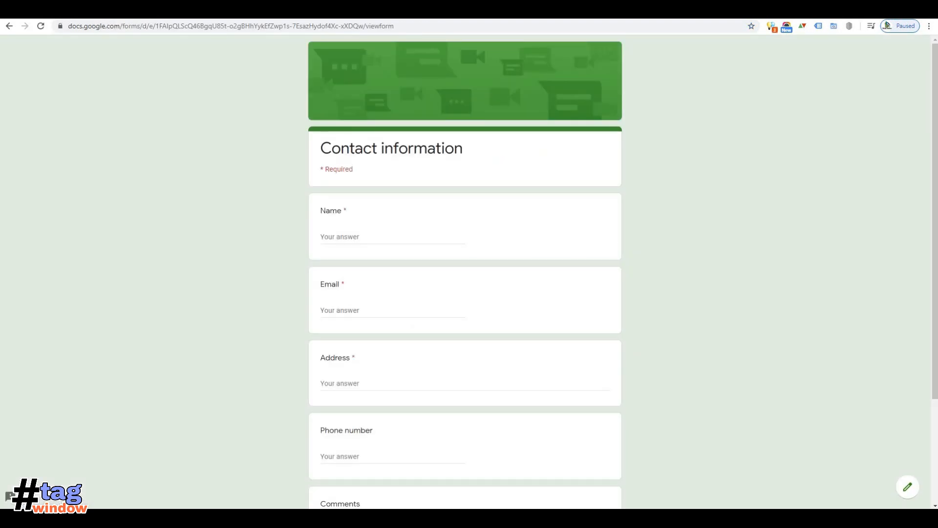
Return from the Contact Information form to the template gallery and create a blank form
click(195, 10)
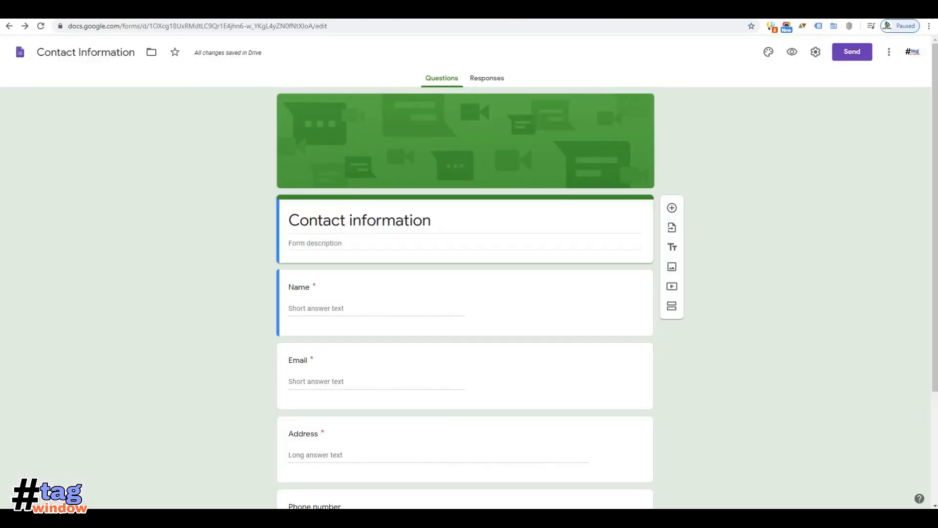
click(8, 27)
click(8, 27)
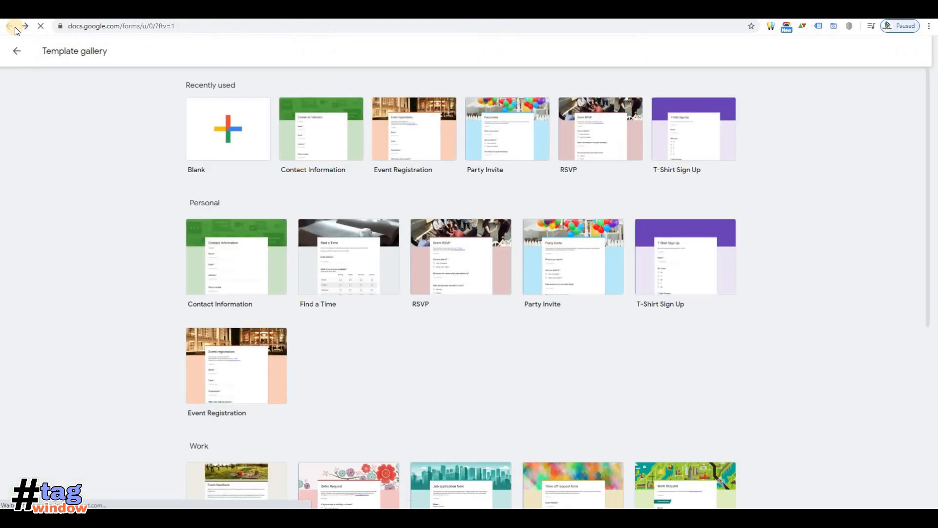
click(247, 143)
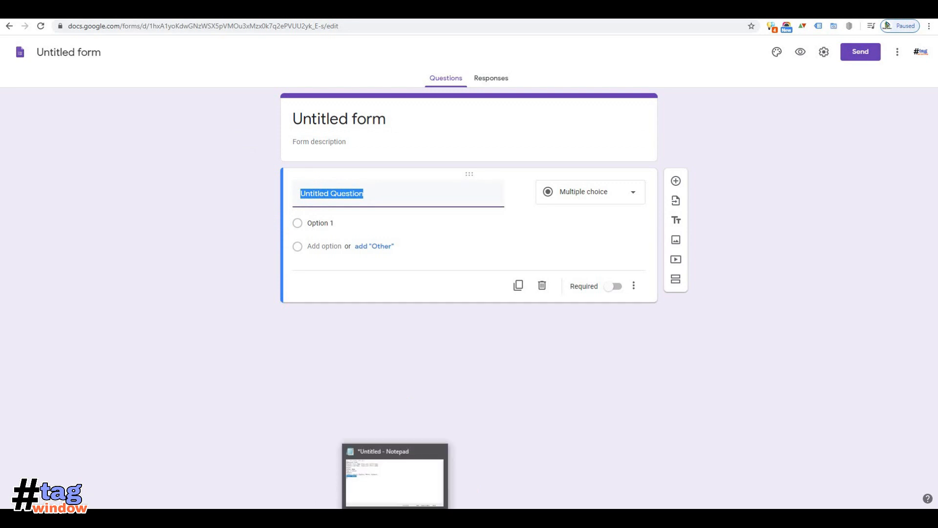
Copy "Admission Form" from the Notepad list and set it as the title of the blank form
click(395, 470)
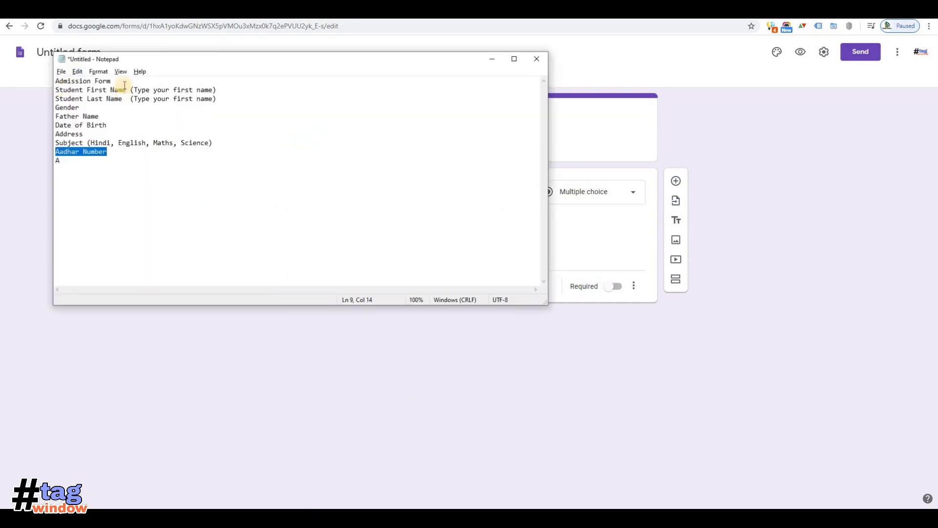
drag(113, 81, 29, 81)
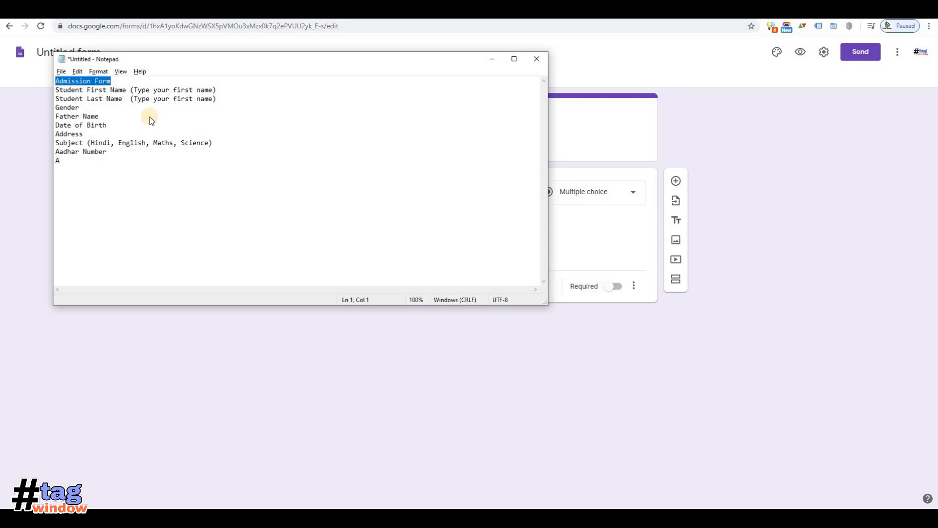
key(alt+Tab)
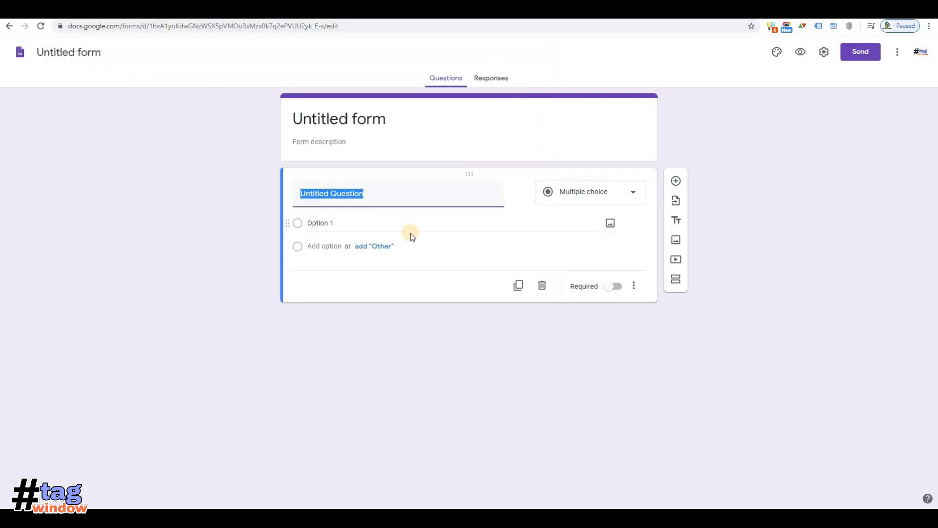
key(ctrl+v)
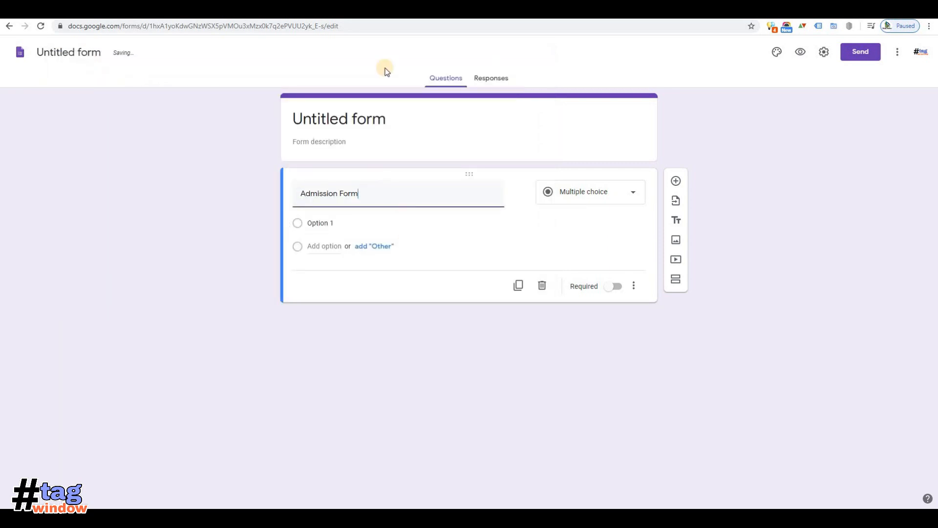
click(391, 120)
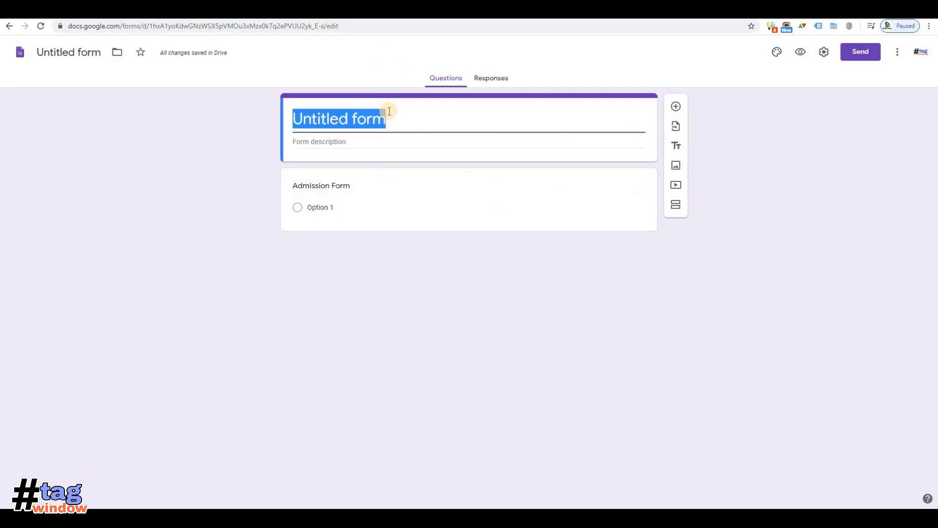
key(ctrl+v)
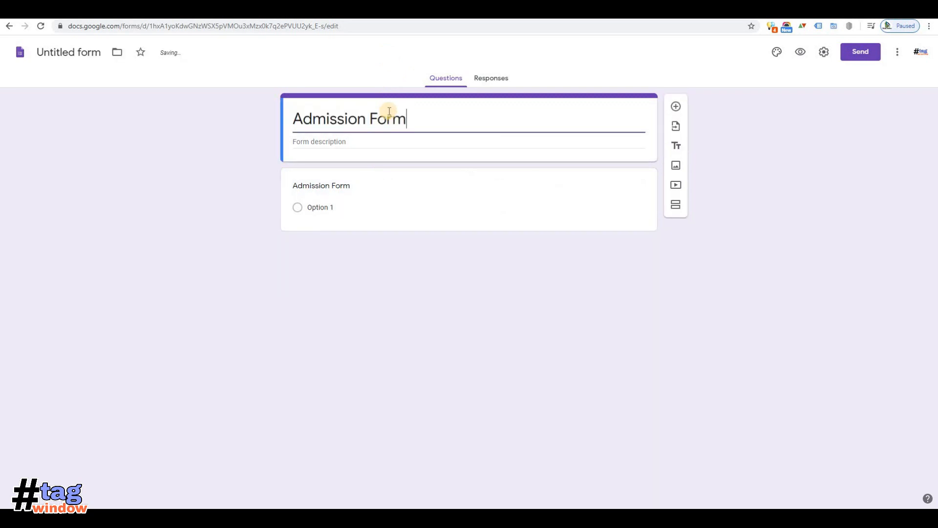
Rename the first question to "Student First Name", copied from the Notepad list, and make it a required short answer
click(371, 191)
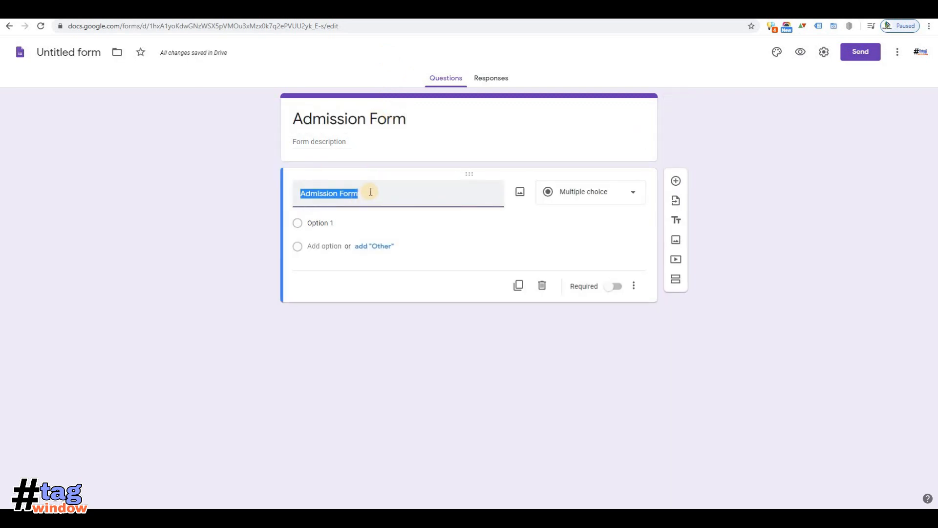
key(alt+Tab)
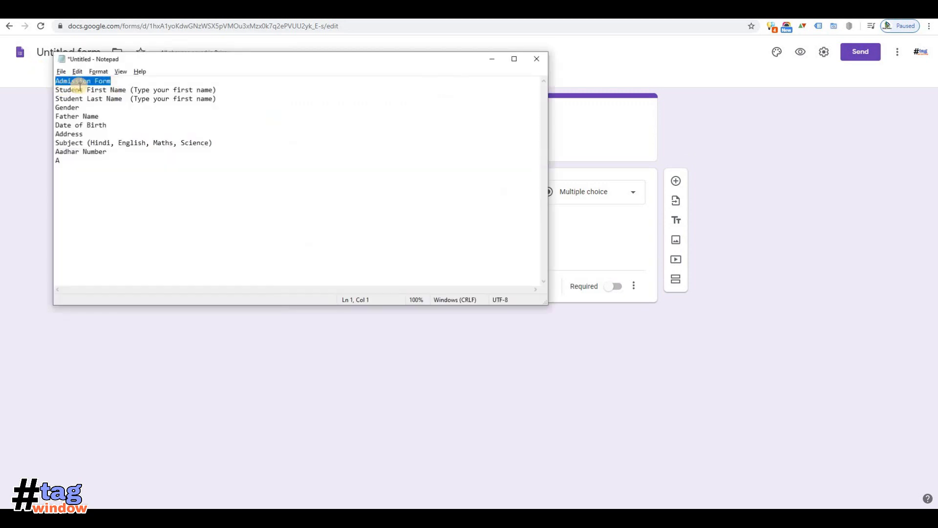
drag(57, 89, 129, 89)
key(ctrl+c)
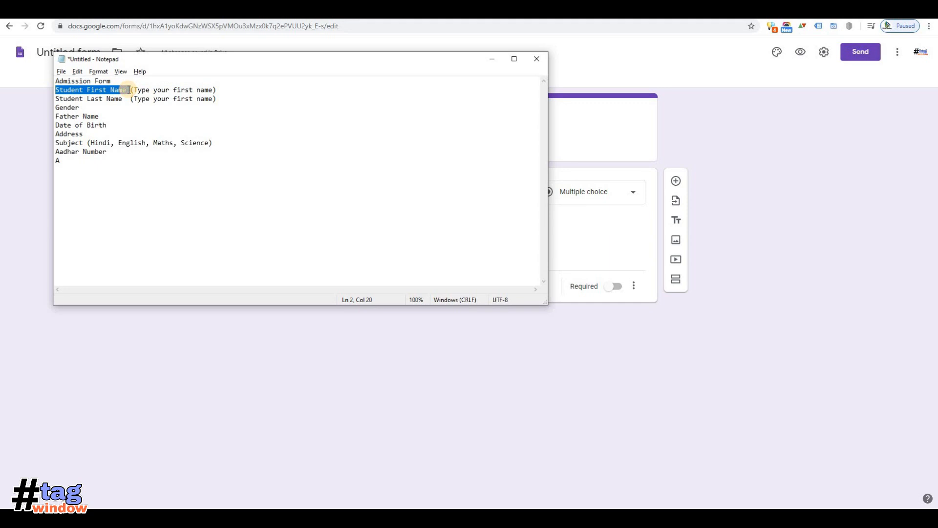
key(alt+Tab)
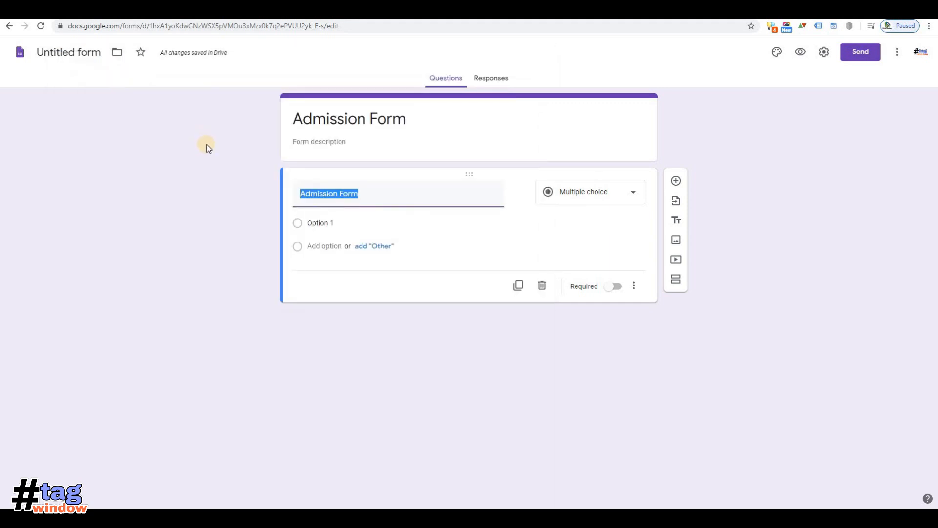
key(ctrl+v)
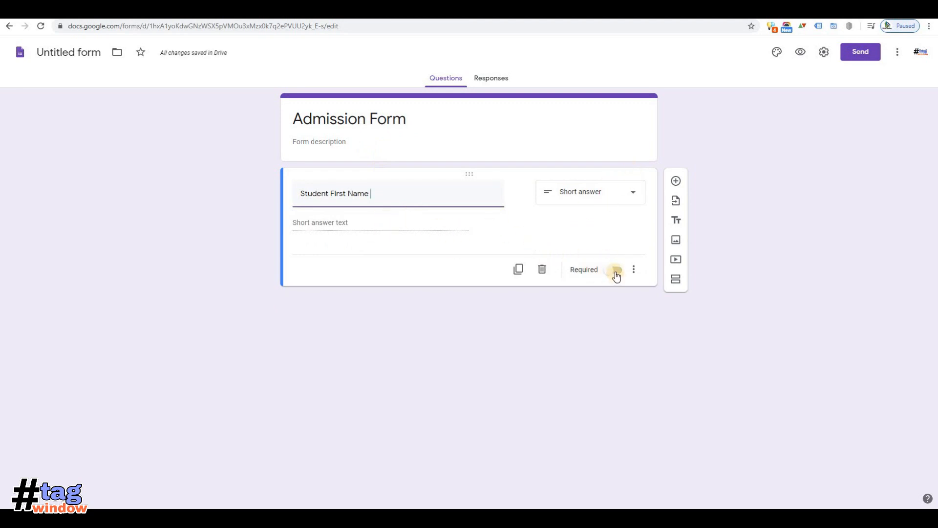
click(626, 286)
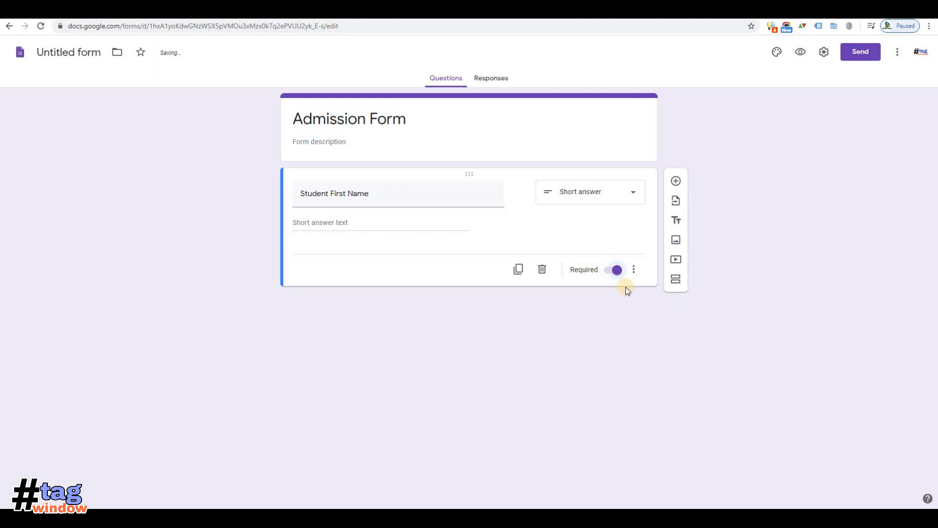
Add the description "Type your first name", taken from the Notepad list, to the Student First Name question
click(634, 269)
click(666, 310)
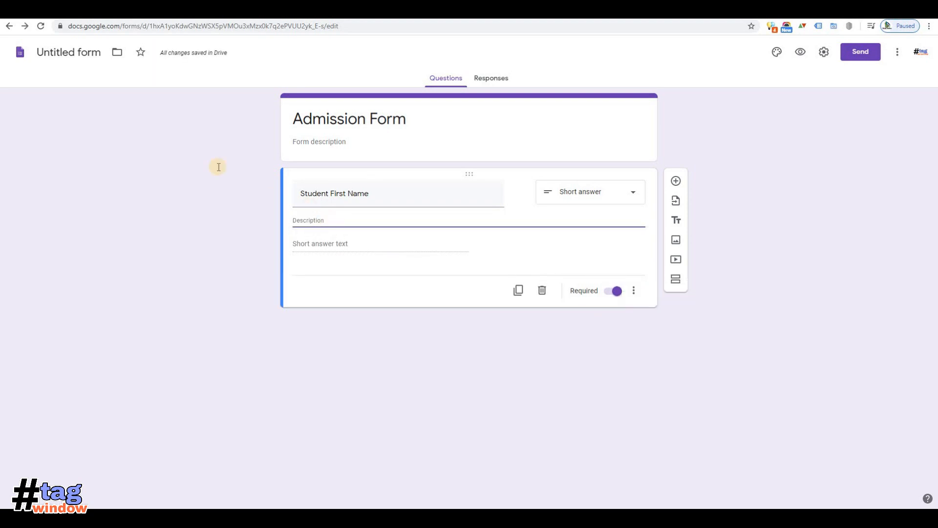
key(alt+Tab)
drag(134, 90, 212, 92)
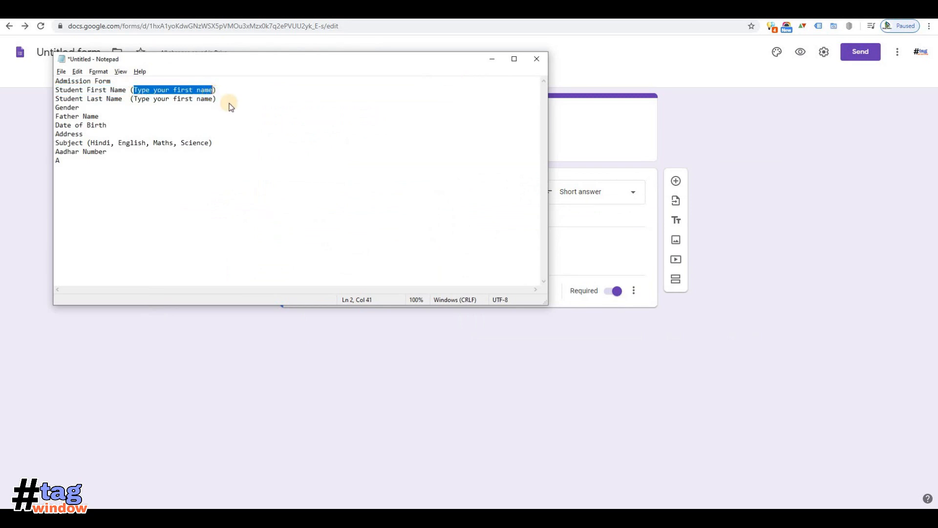
key(alt+Tab)
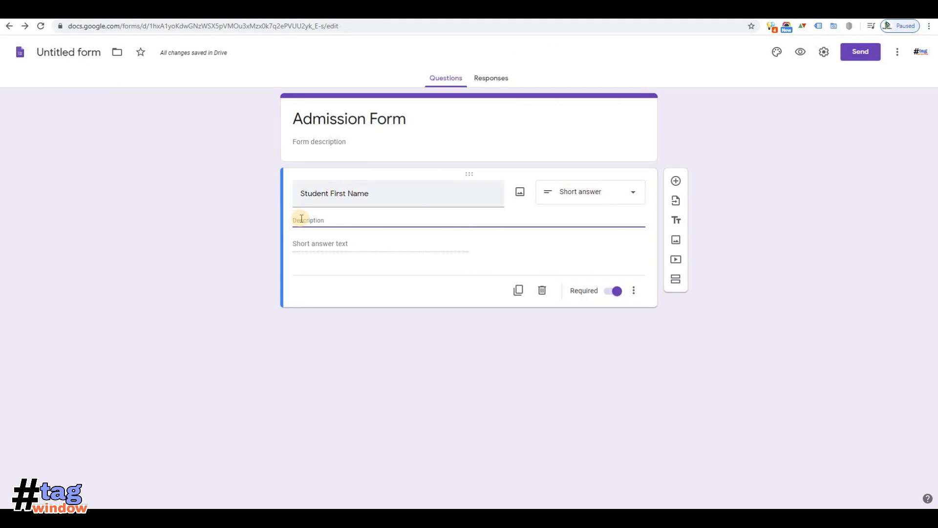
text(Type your first name)
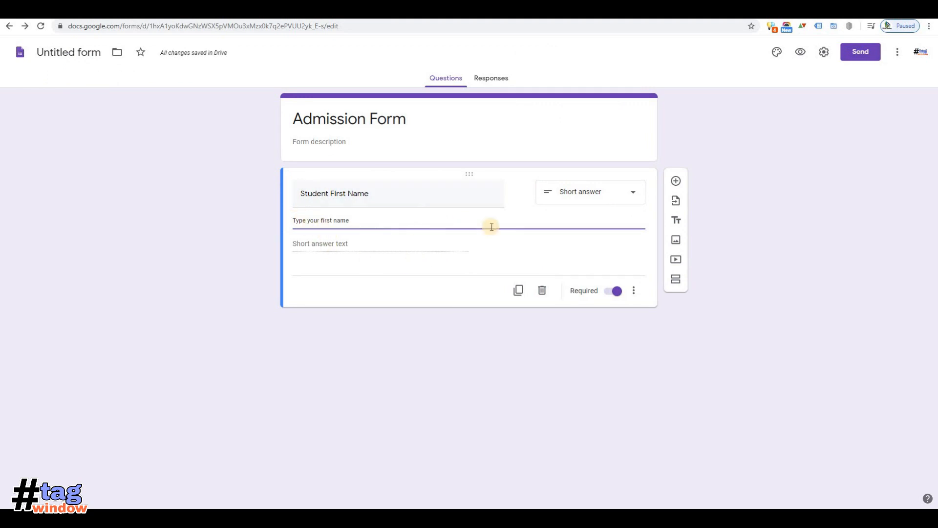
click(638, 195)
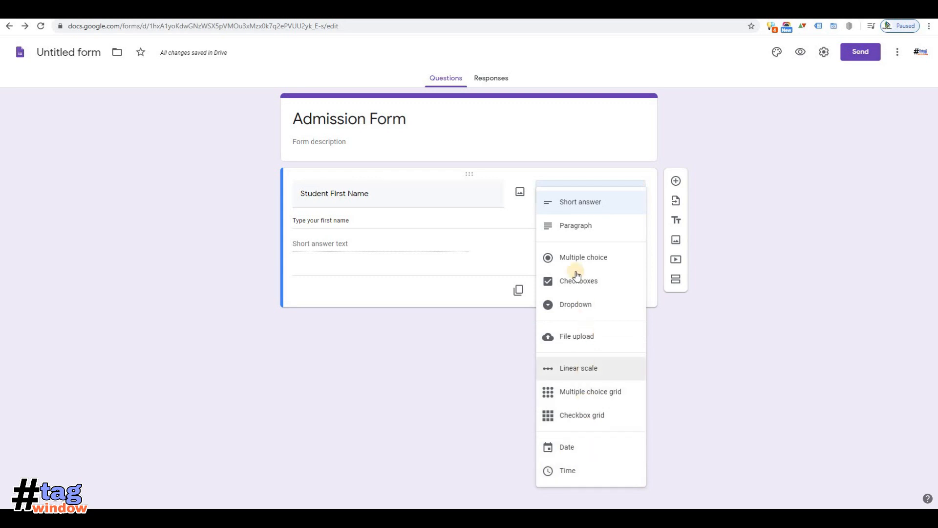
triple_click(519, 218)
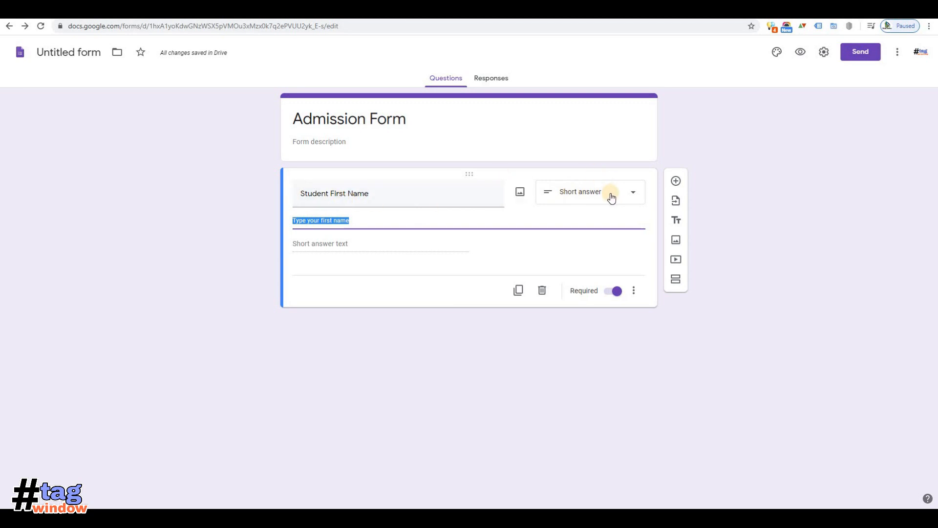
Add a second question titled "Address", copied from the Notepad list, with the Paragraph answer type
click(676, 181)
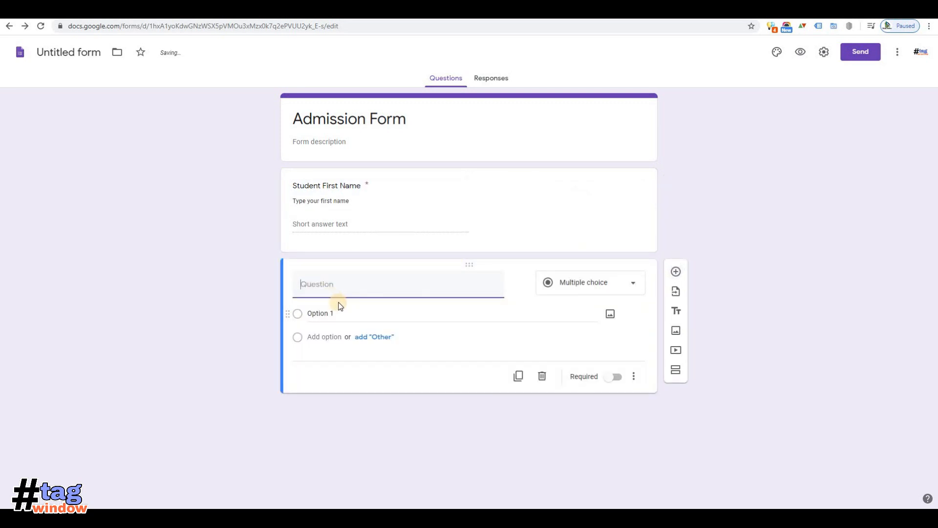
key(alt+Tab)
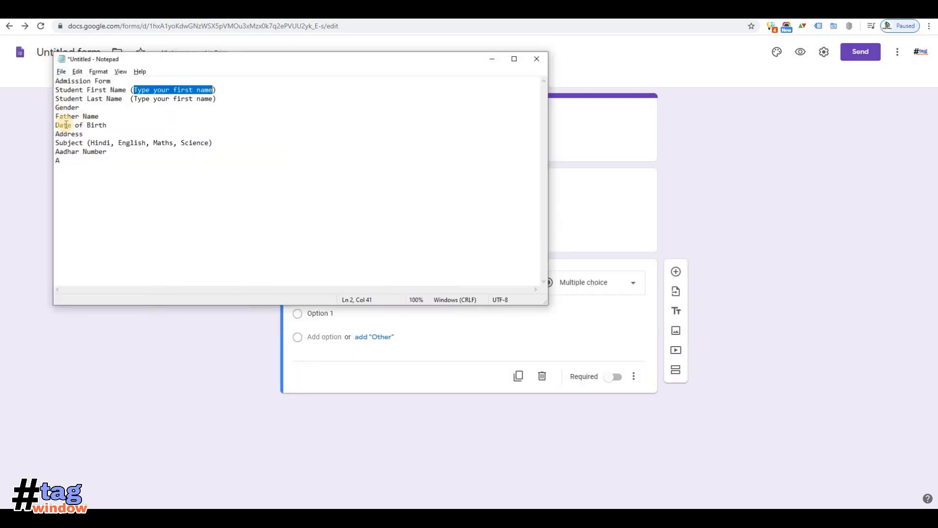
drag(58, 136, 84, 134)
key(ctrl+c)
key(alt+Tab)
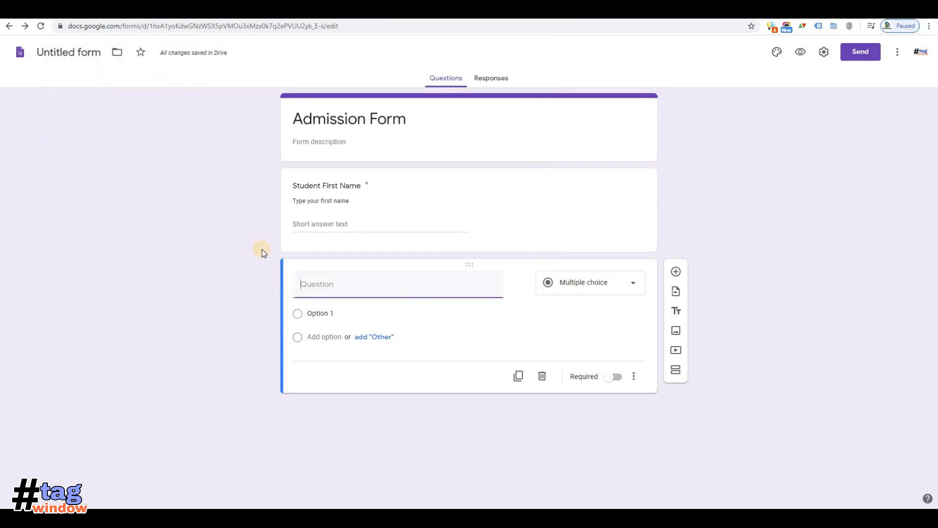
click(335, 283)
key(ctrl+v)
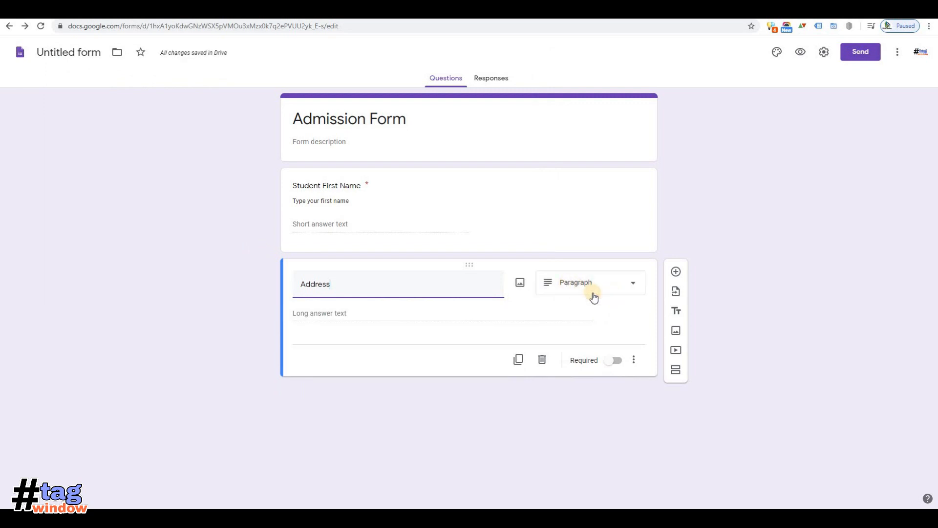
click(617, 362)
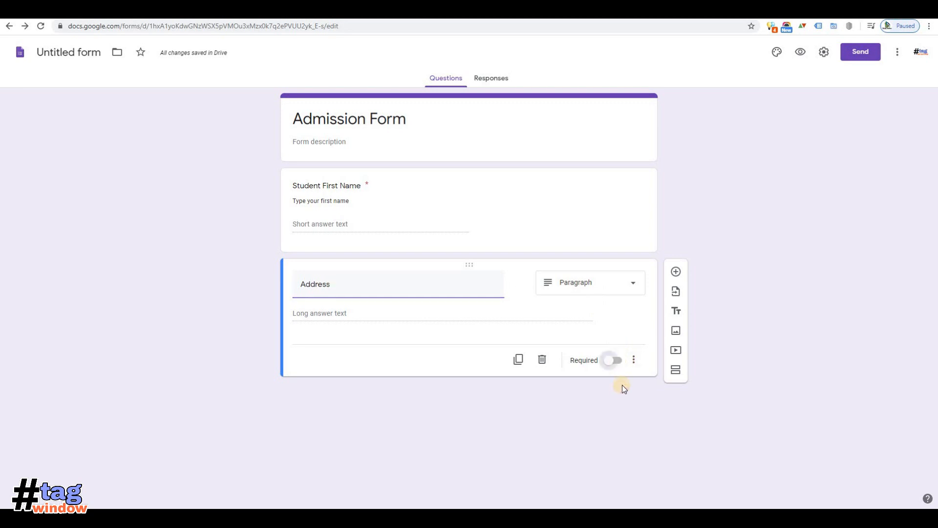
Make the Address question required and show its description field
click(636, 361)
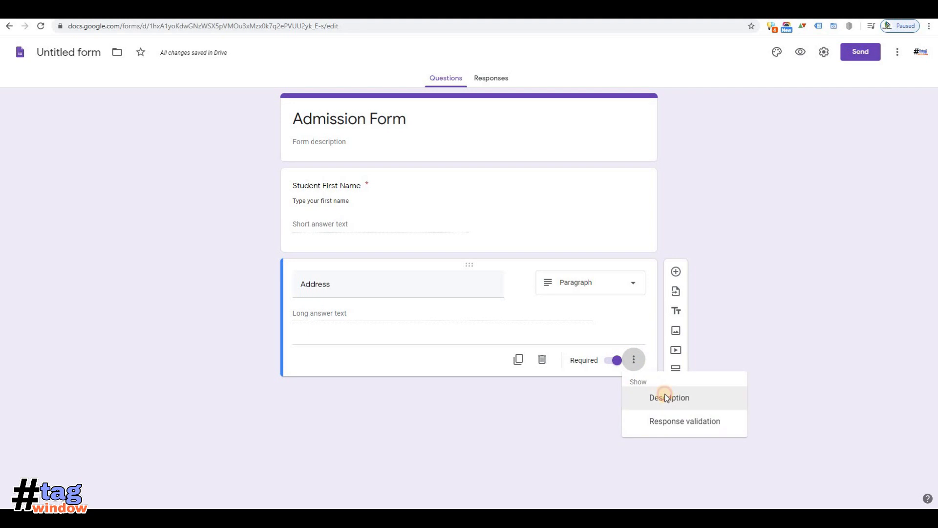
click(666, 397)
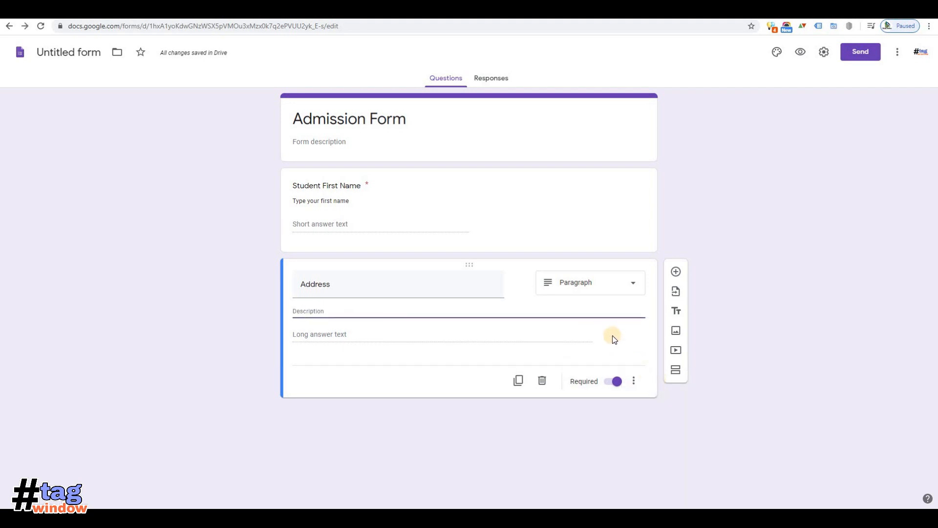
key(alt+Tab)
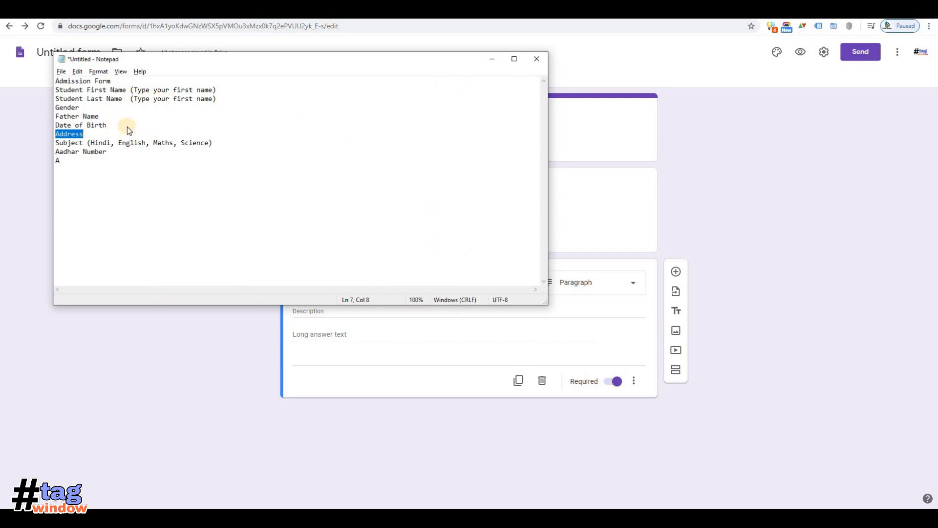
key(alt+Tab)
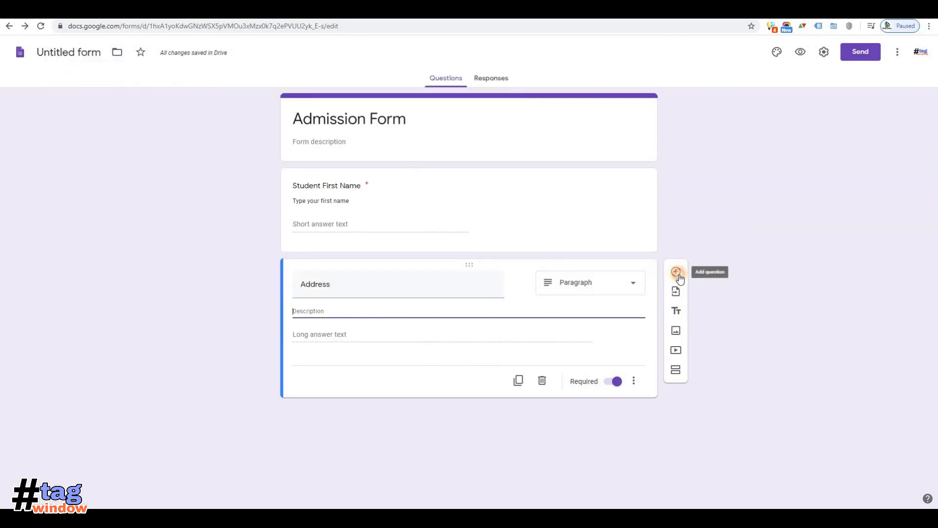
Add a third question titled "Subject", copied from the Notepad list
click(675, 271)
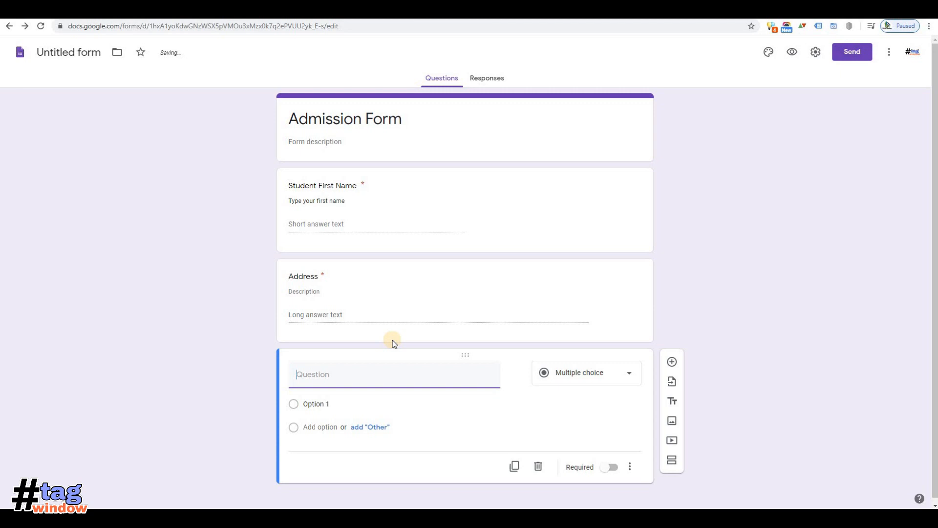
key(alt+Tab)
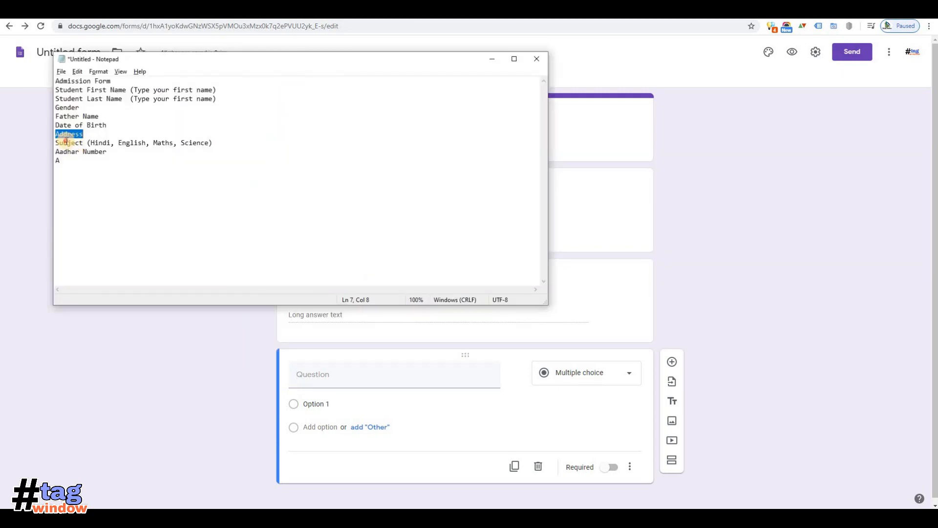
double_click(67, 142)
key(ctrl+c)
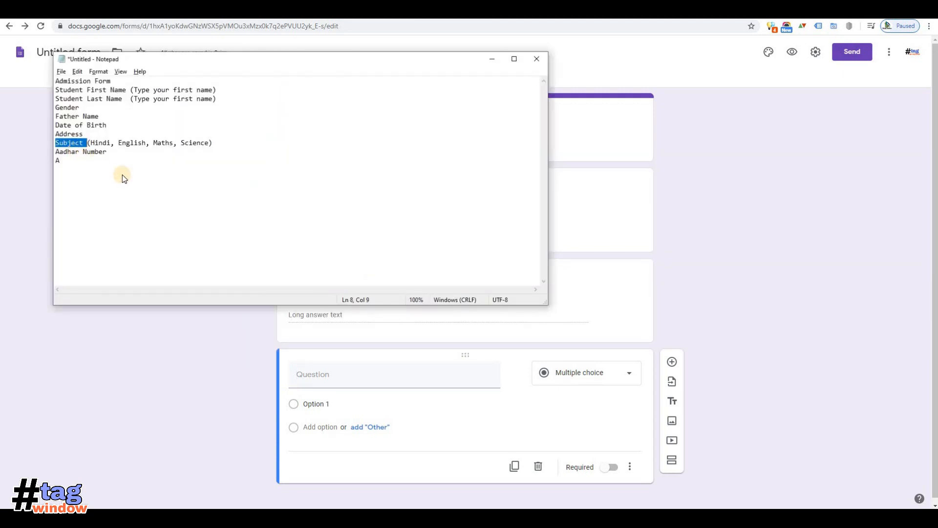
key(alt+Tab)
key(ctrl+v)
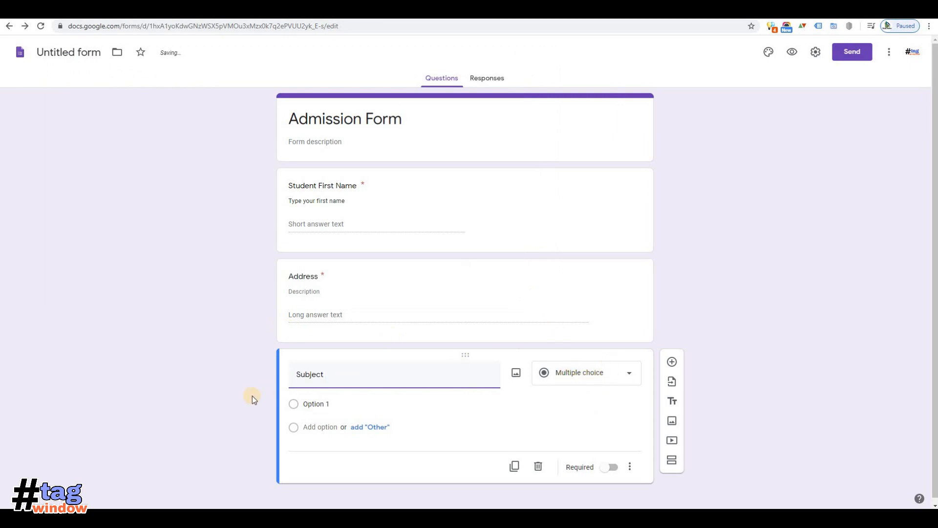
Give the Subject multiple-choice question the options "hindi", "english" and "maths", following the subjects in the Notepad list
click(310, 404)
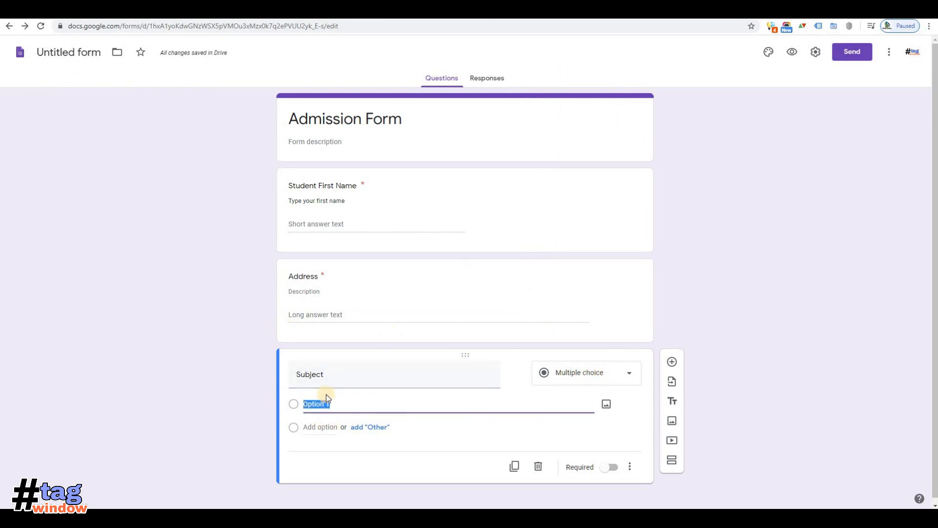
key(alt+Tab)
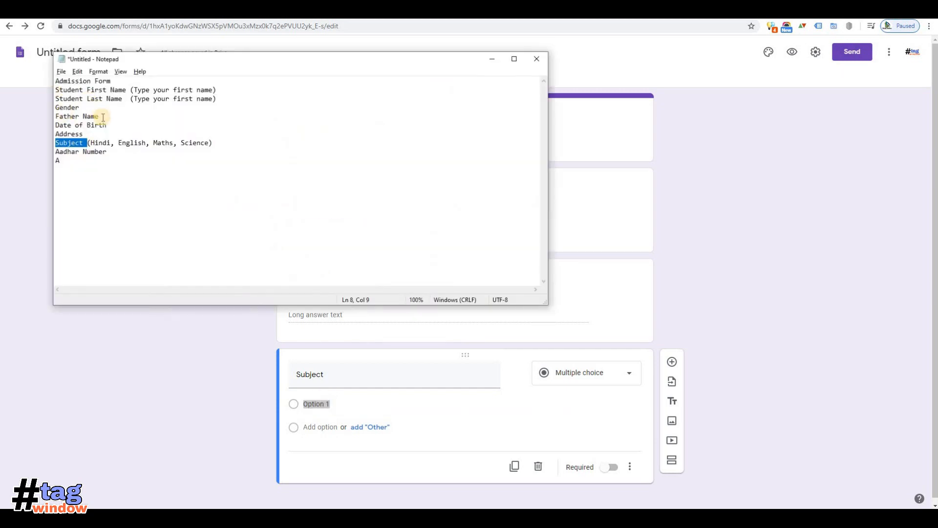
double_click(100, 143)
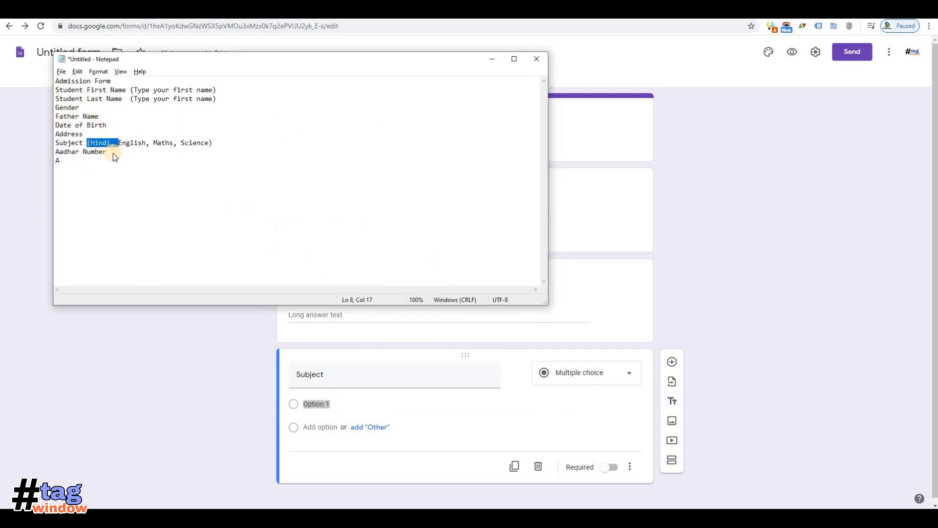
key(alt+Tab)
text(hindi)
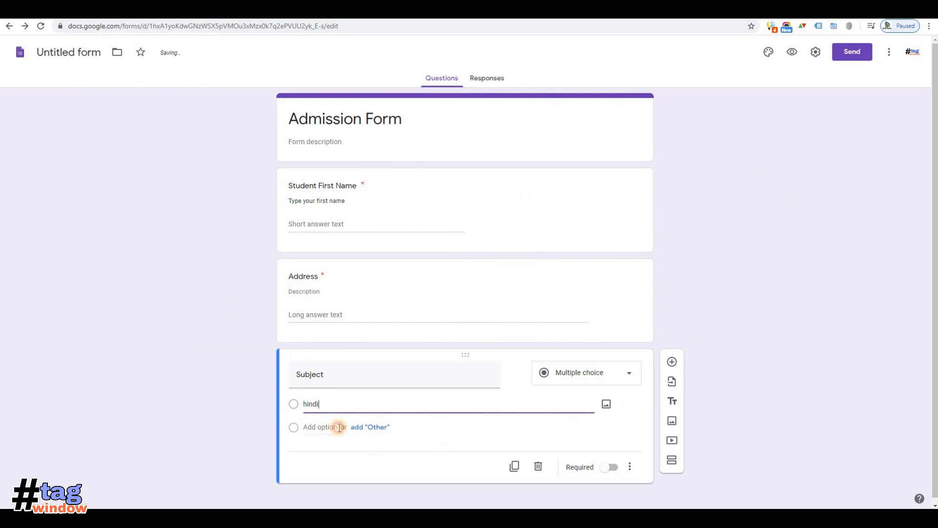
click(339, 428)
text(english)
click(335, 451)
text(maths)
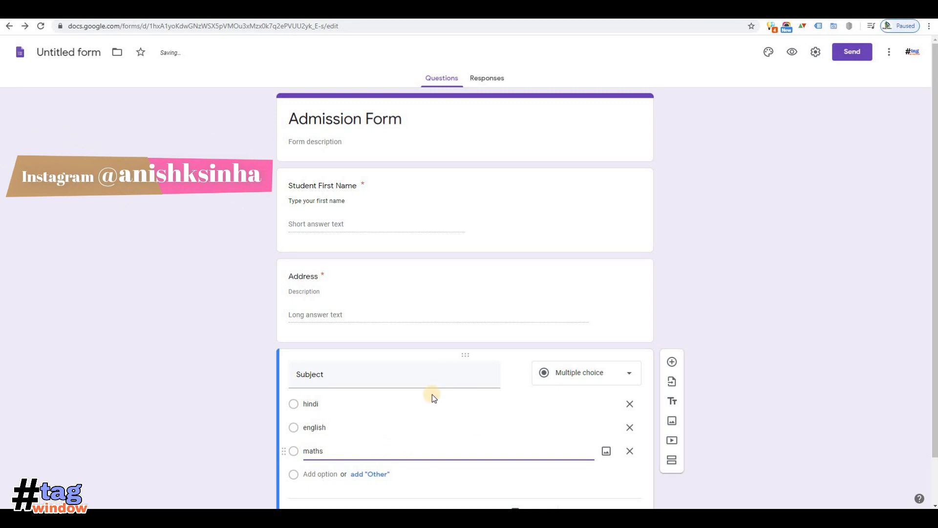
scroll(435, 409, down, 1)
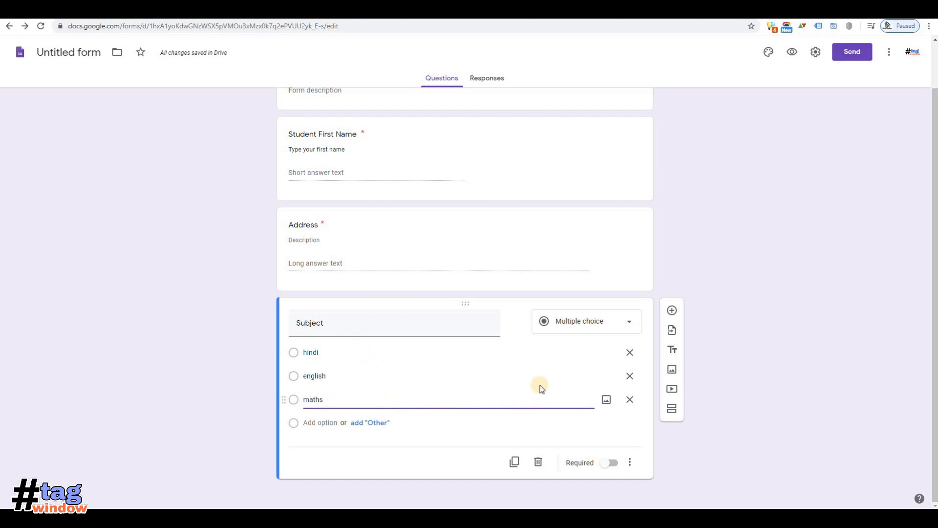
Add a question titled "Photos" with the File upload answer type and allow respondents to upload files to Drive
click(671, 310)
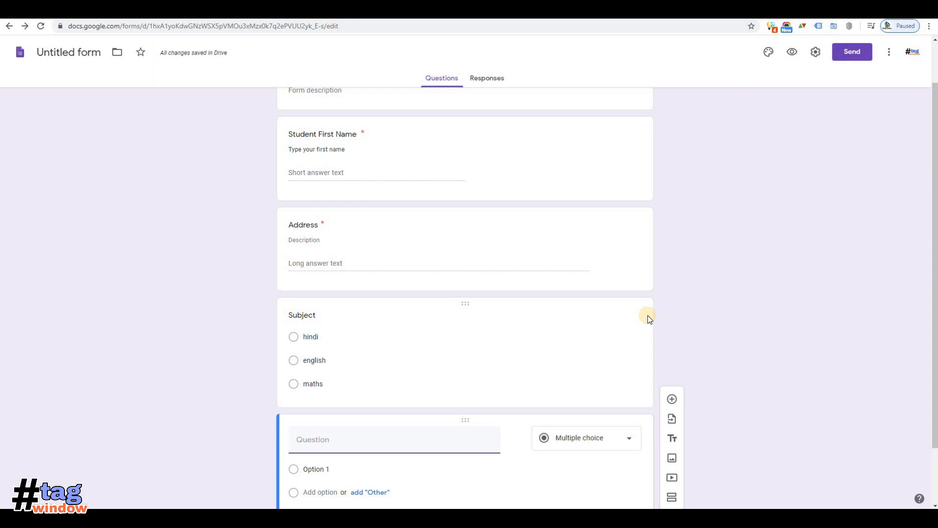
text(Phots)
key(BackSpace)
click(629, 442)
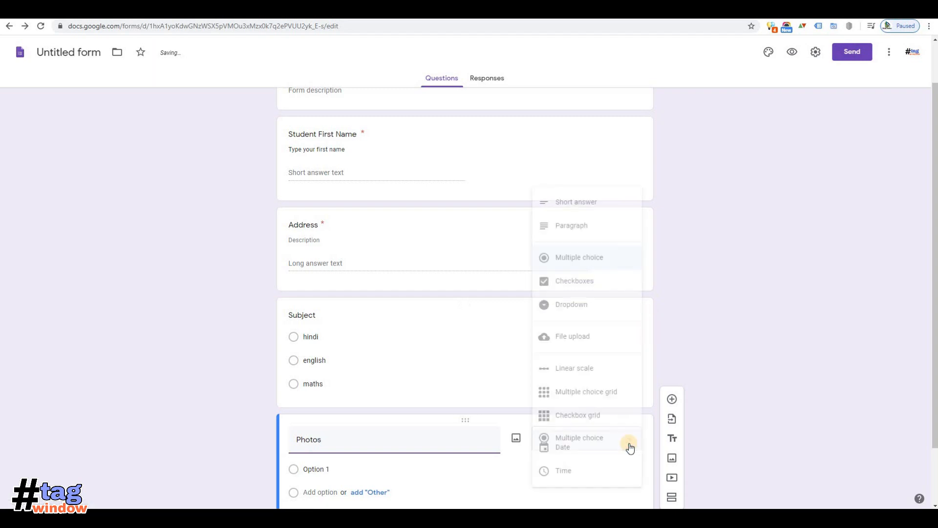
click(588, 345)
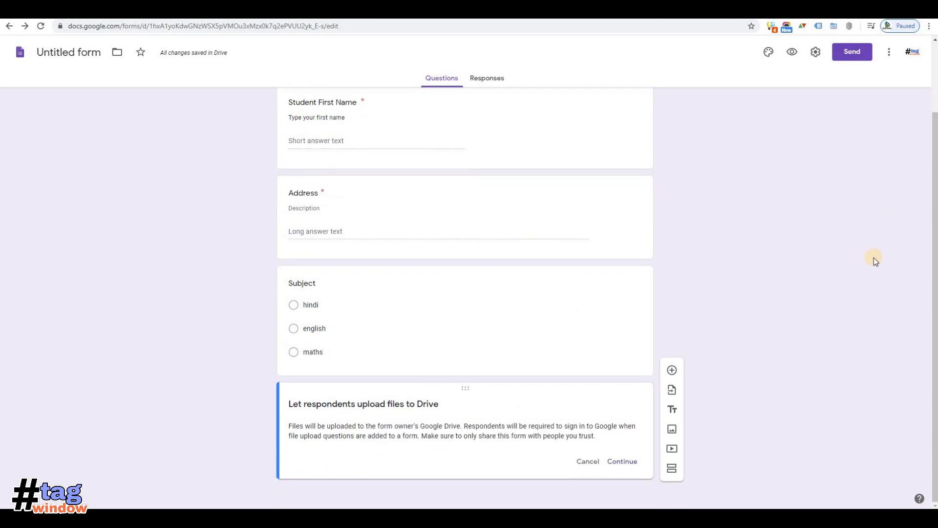
click(623, 462)
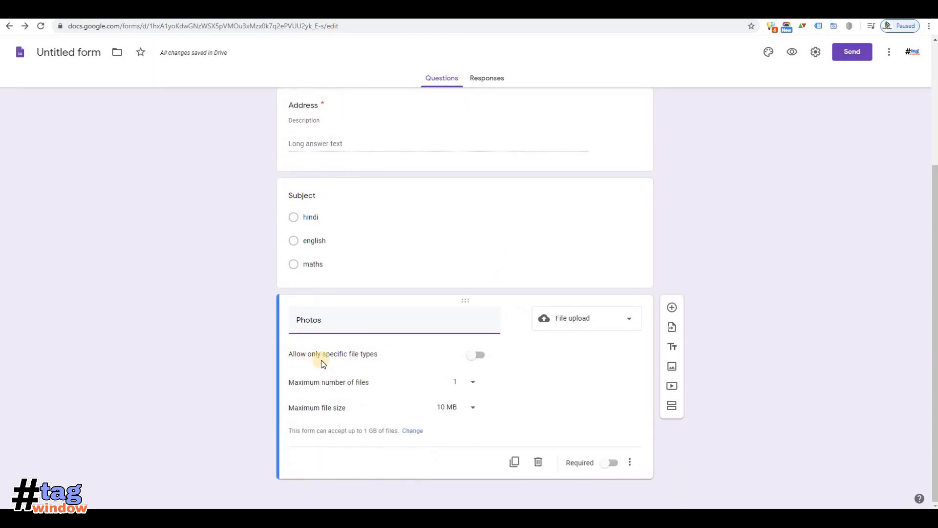
Restrict the Photos upload to the Image file type and set its maximum file size to 100 MB
click(477, 359)
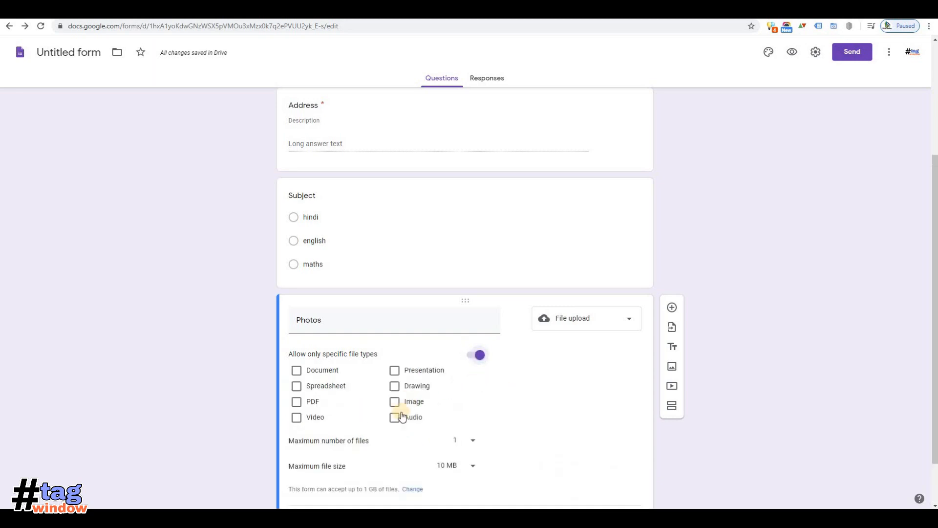
click(398, 404)
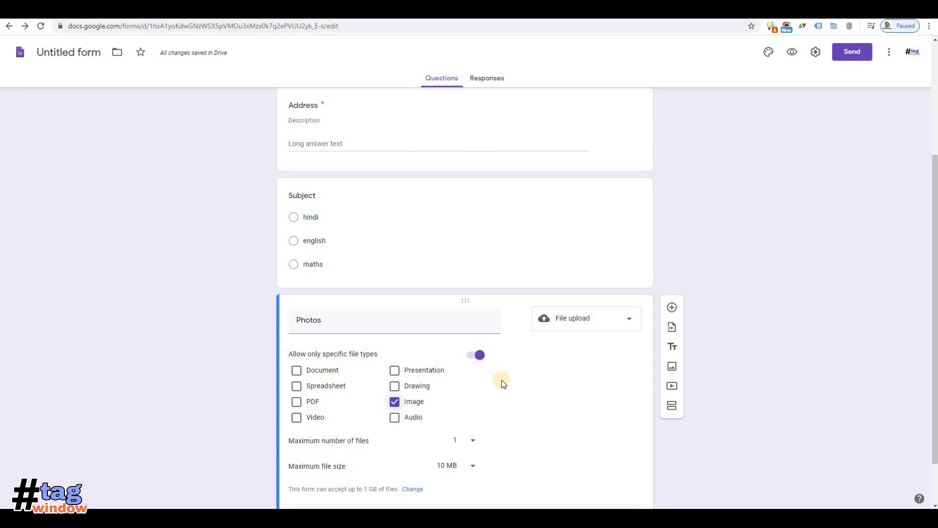
scroll(502, 380, down, 1)
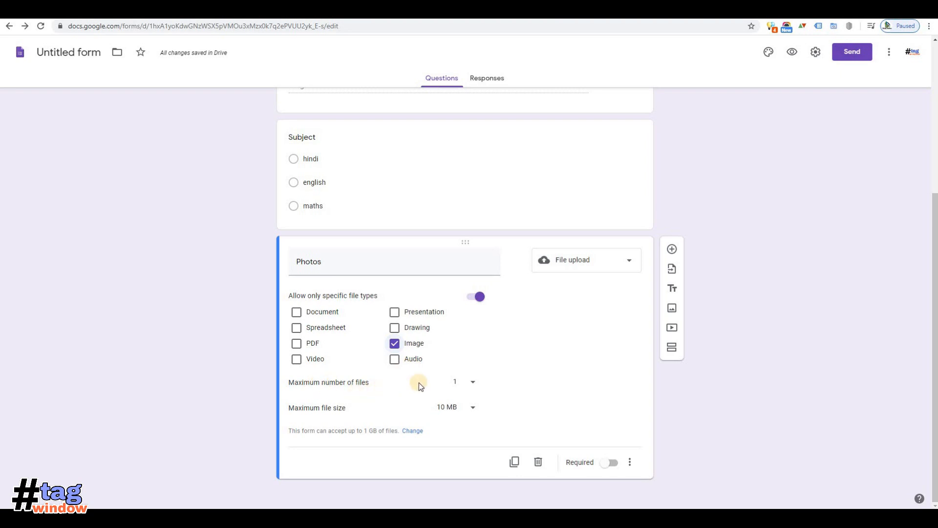
click(473, 383)
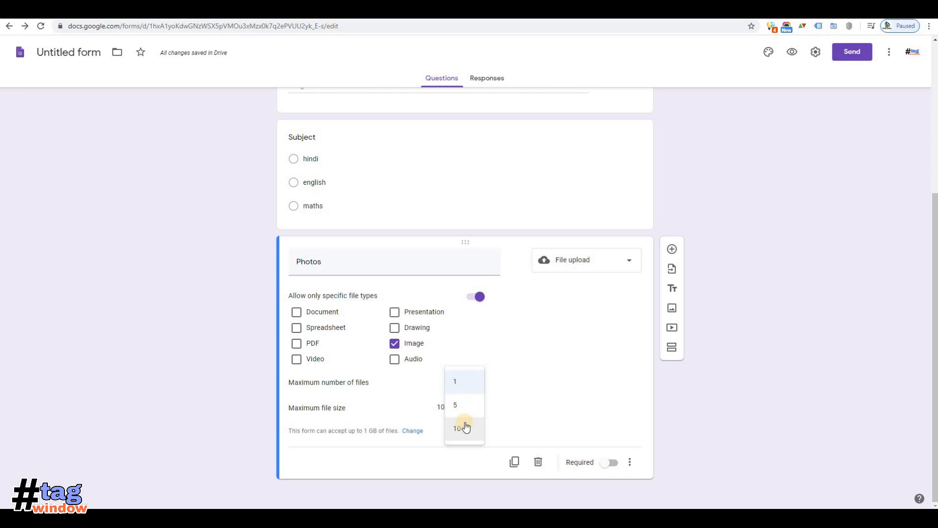
click(515, 405)
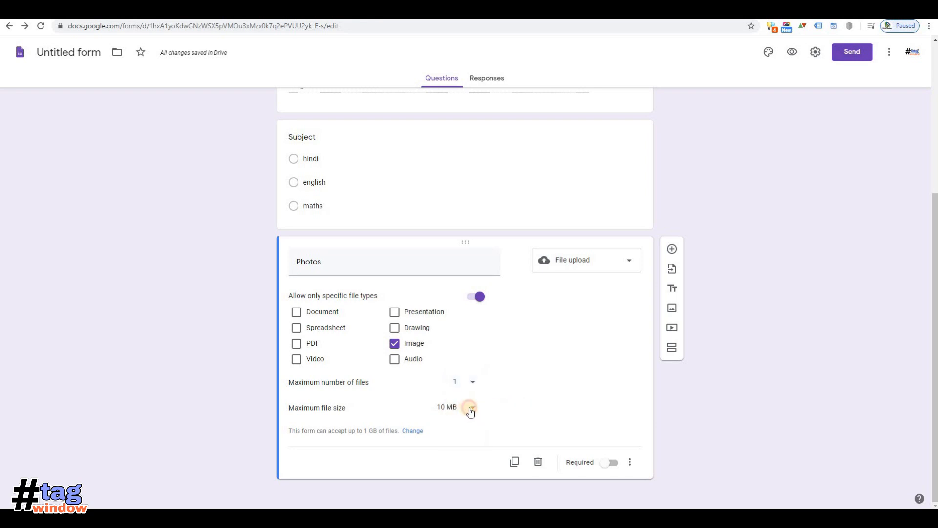
click(470, 409)
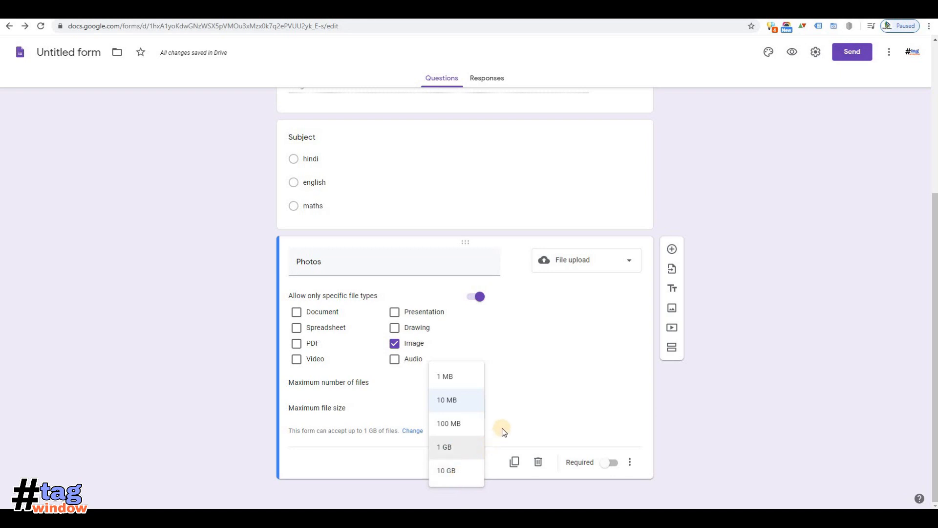
click(461, 429)
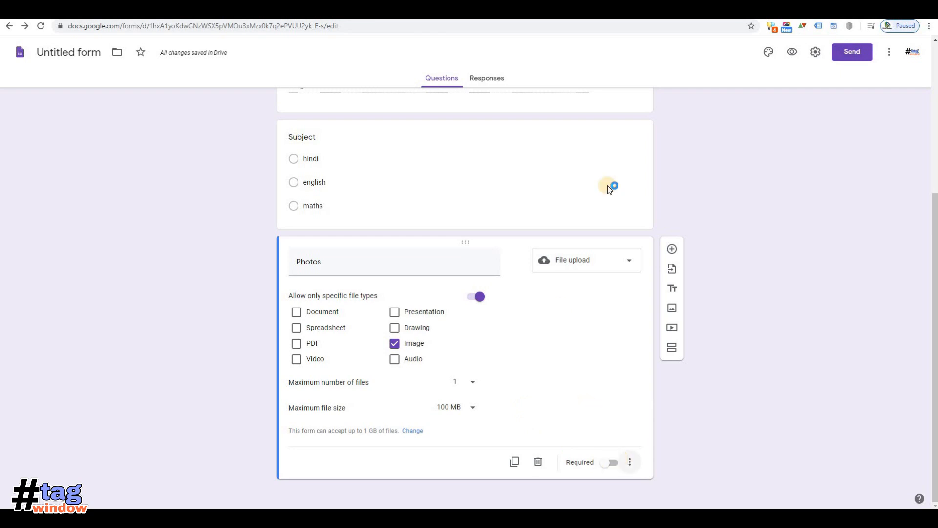
Add a question titled "Gender" with the Dropdown answer type
click(672, 249)
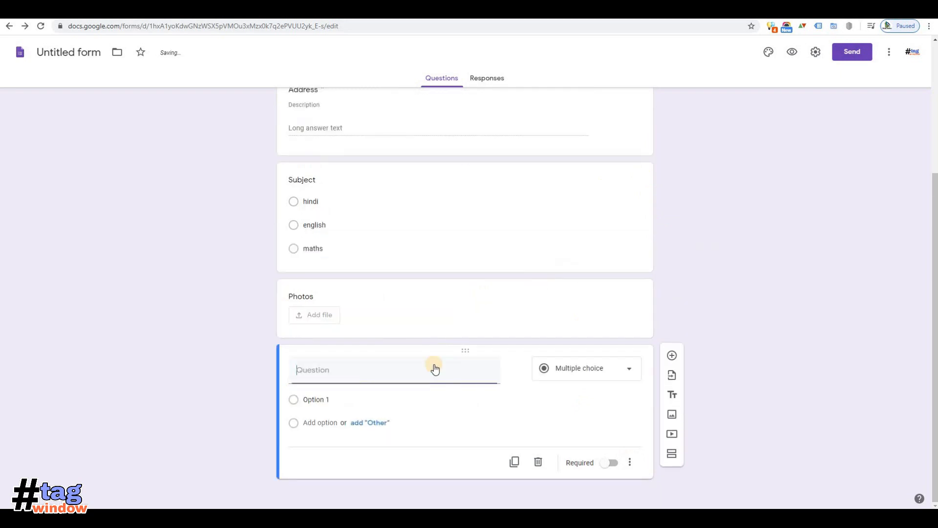
click(591, 370)
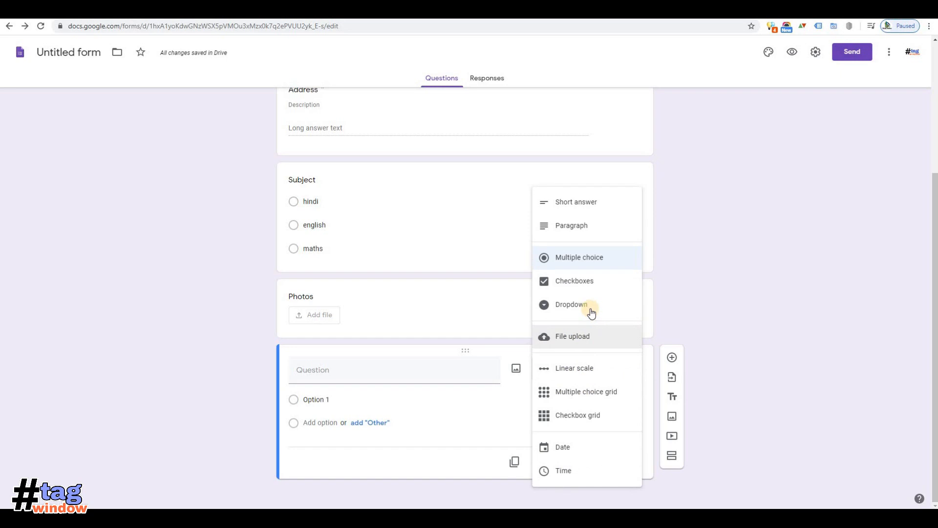
click(361, 372)
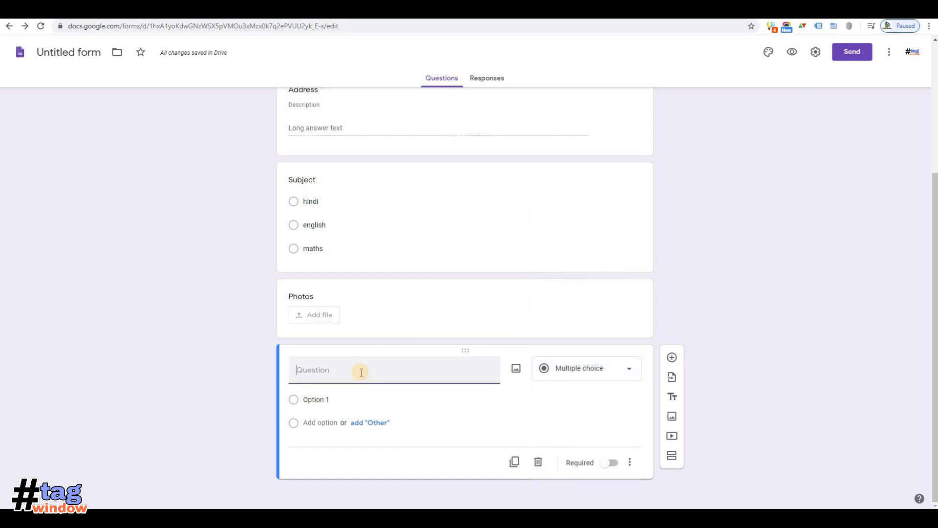
text(Gender)
click(614, 372)
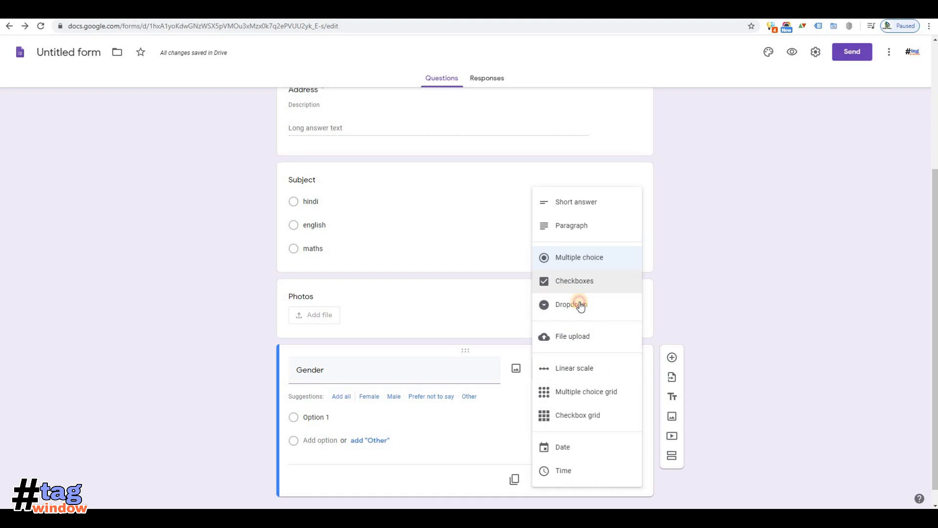
click(580, 304)
Fill the Gender dropdown with the options "male" and "female"
click(336, 399)
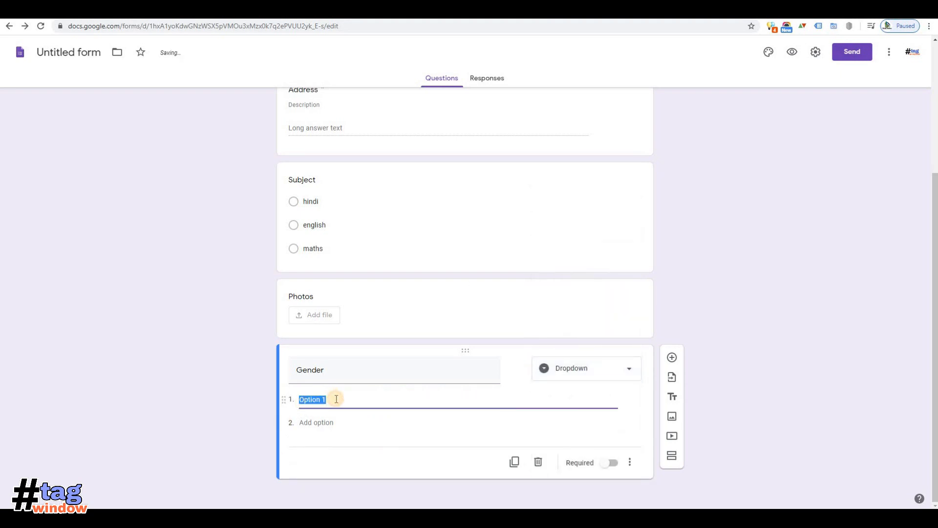
text(male)
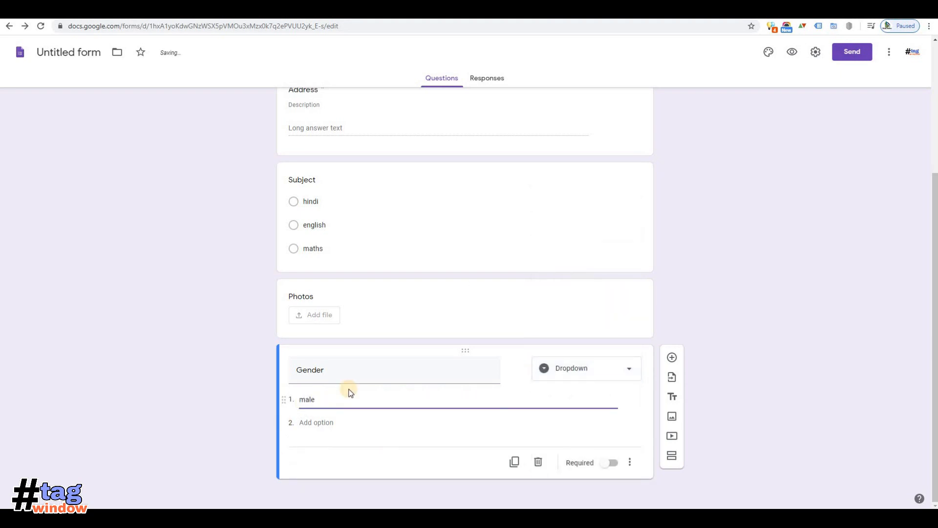
click(325, 440)
text(femail)
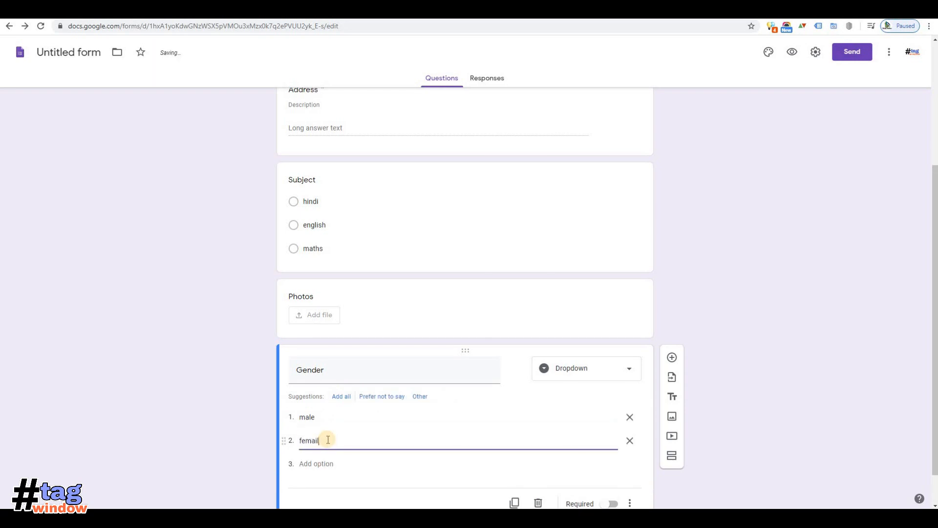
key(BackSpace)
key(BackSpace)
text(le)
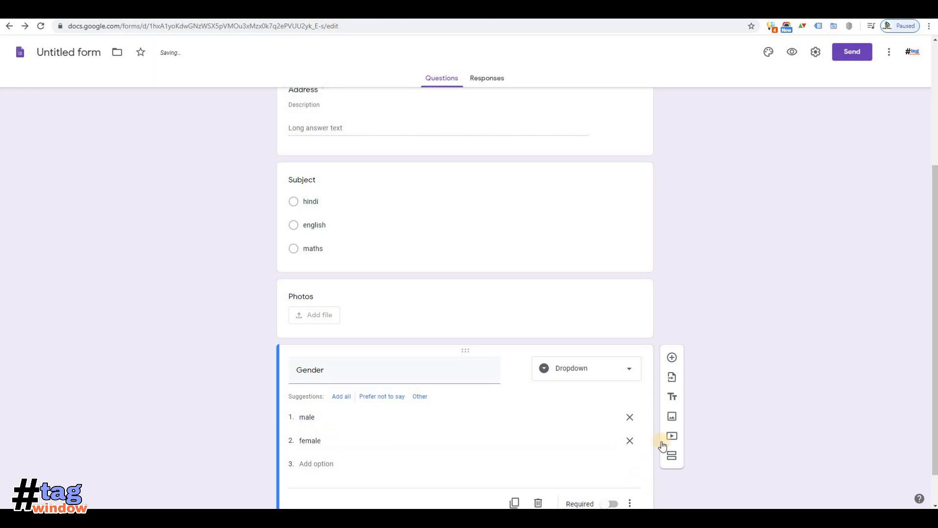
scroll(654, 452, down, 1)
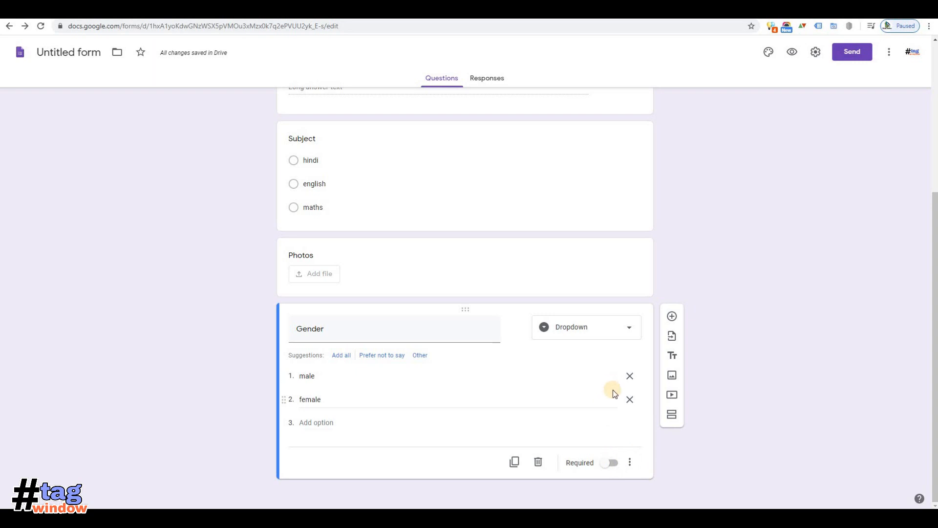
scroll(614, 390, up, 5)
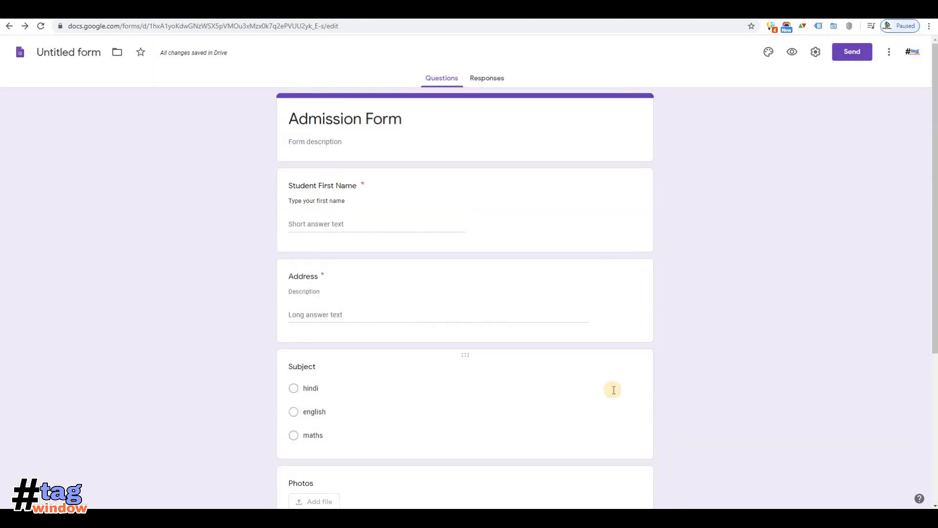
Try to upload the Google_Meet_1.max-2000x2000 image from the Desktop folder into the form below the Gender question
scroll(569, 394, down, 5)
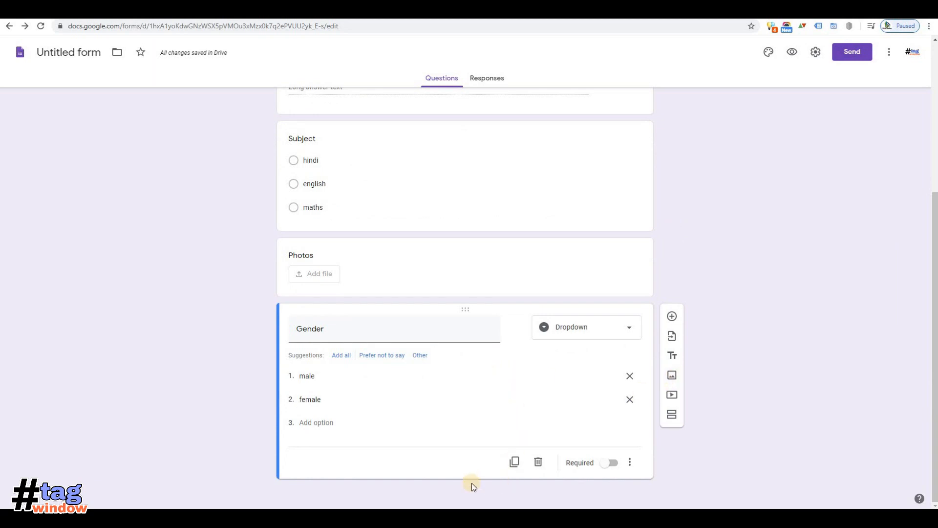
click(672, 375)
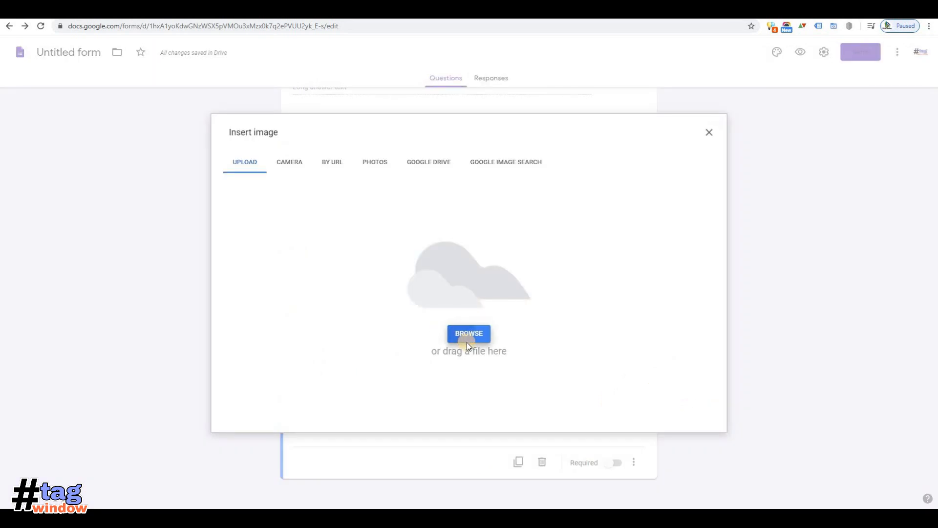
click(467, 341)
click(225, 94)
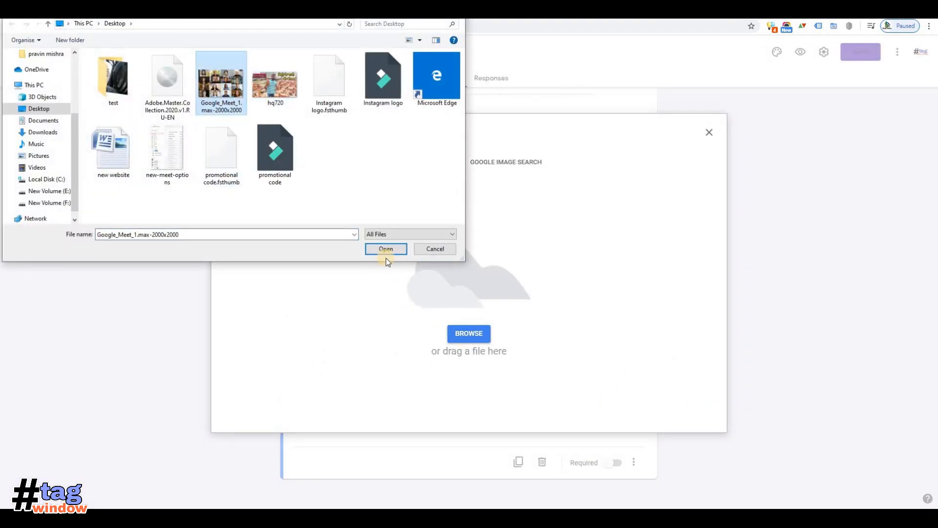
key(Return)
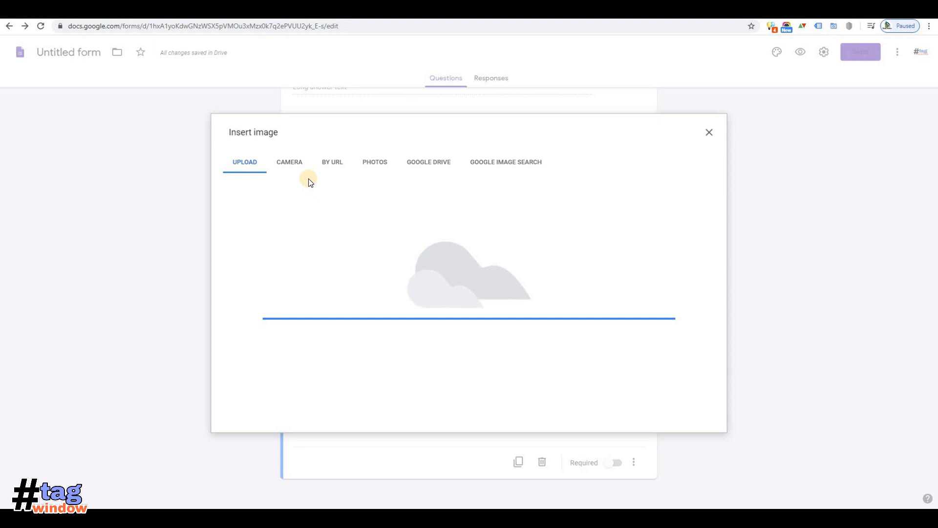
click(289, 162)
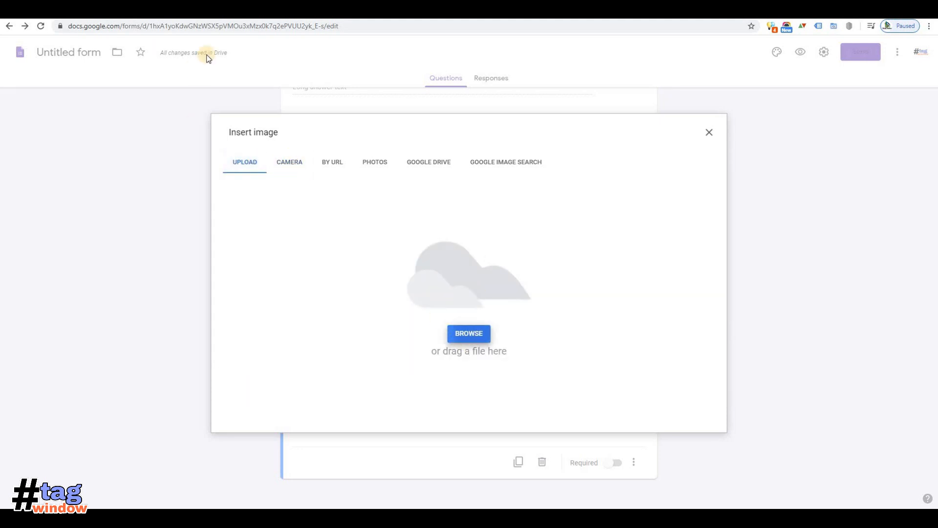
Insert the hq720 image from the Desktop folder as an image item below the Gender question
click(468, 333)
click(221, 83)
click(276, 80)
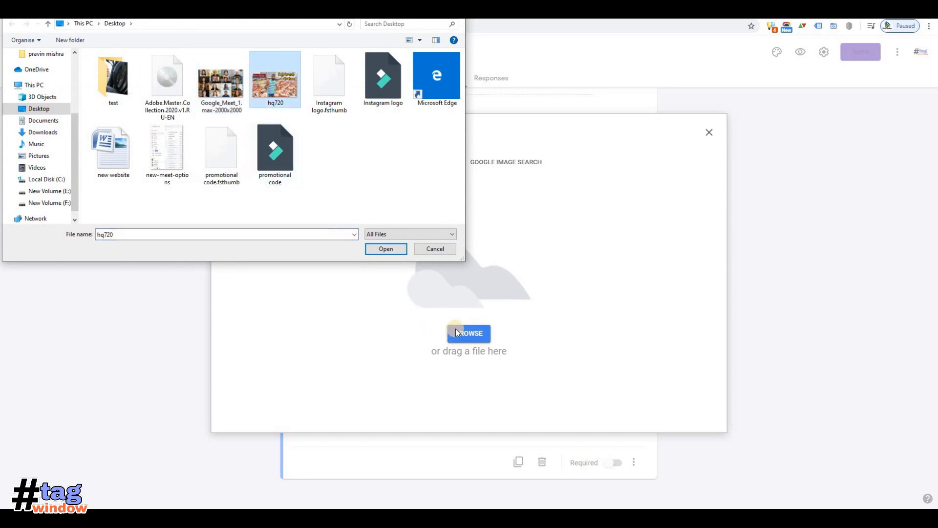
click(385, 249)
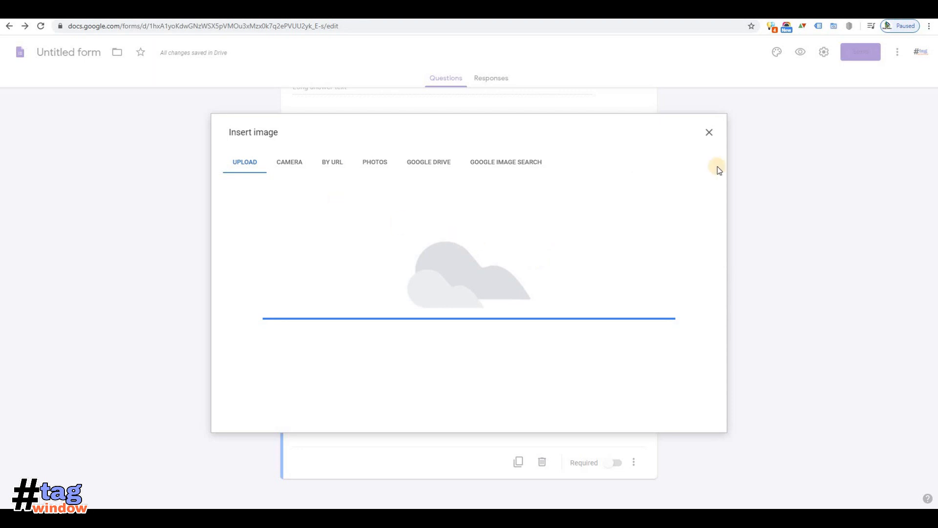
click(710, 133)
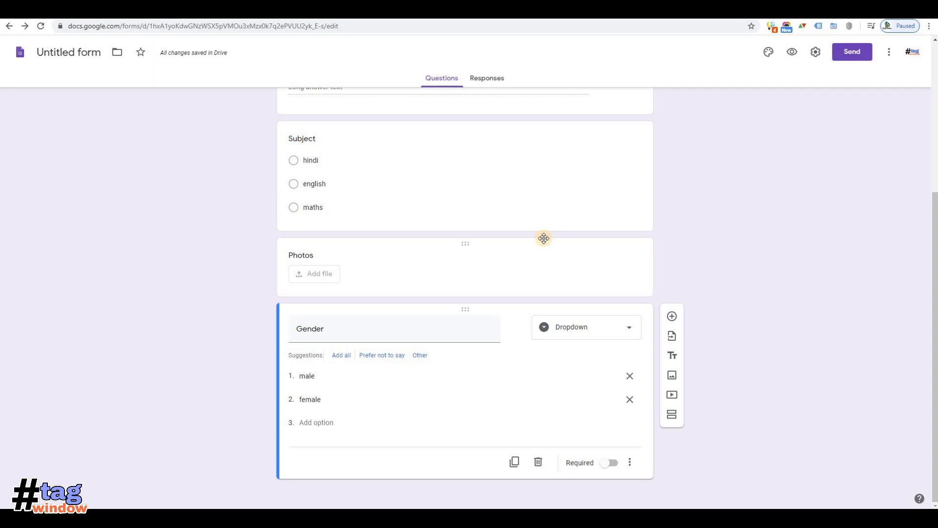
Open the form's theme options and try to choose a header image
scroll(543, 238, up, 5)
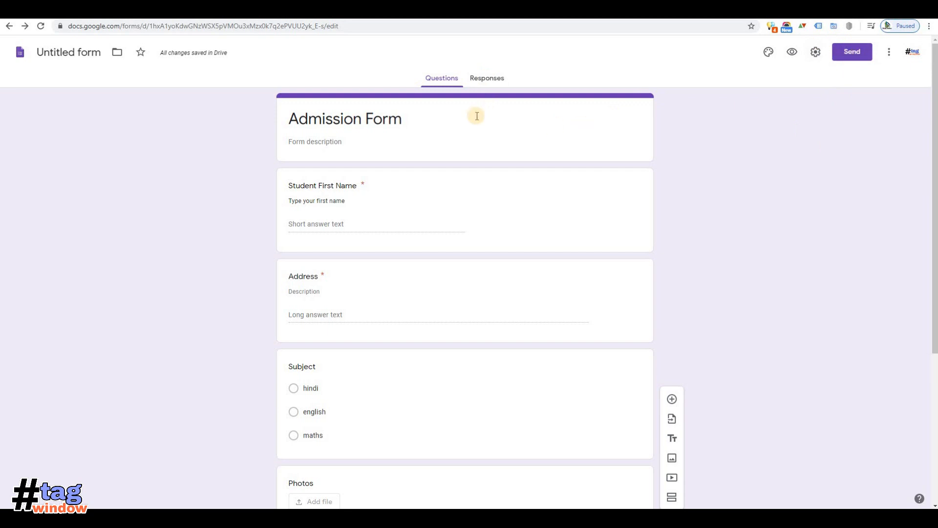
click(768, 54)
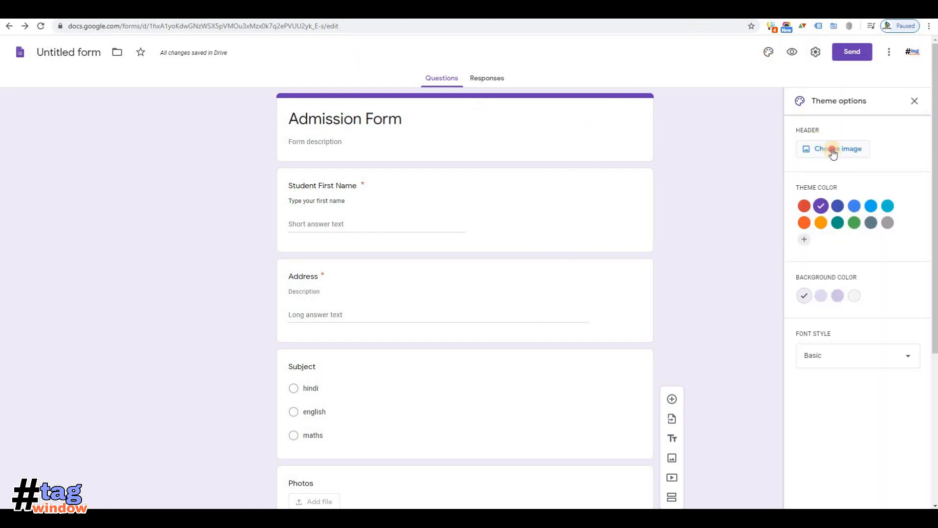
click(832, 153)
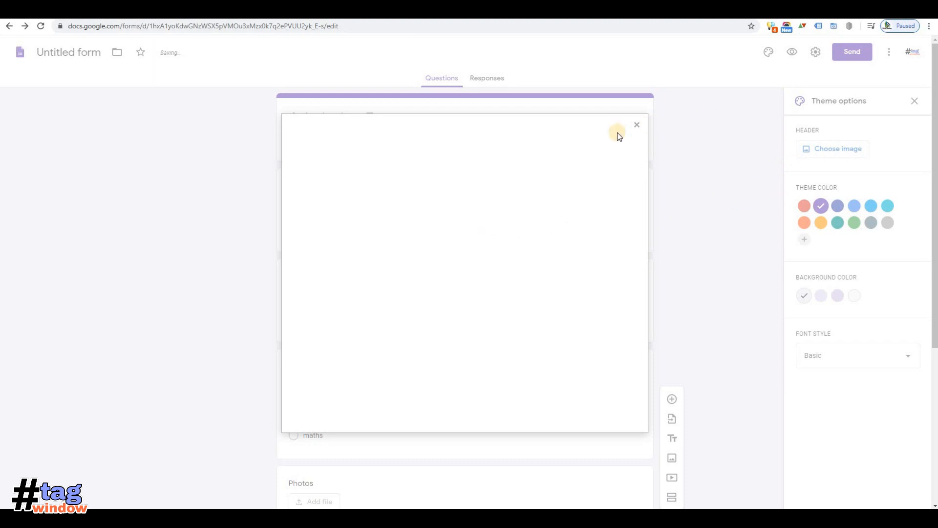
click(636, 126)
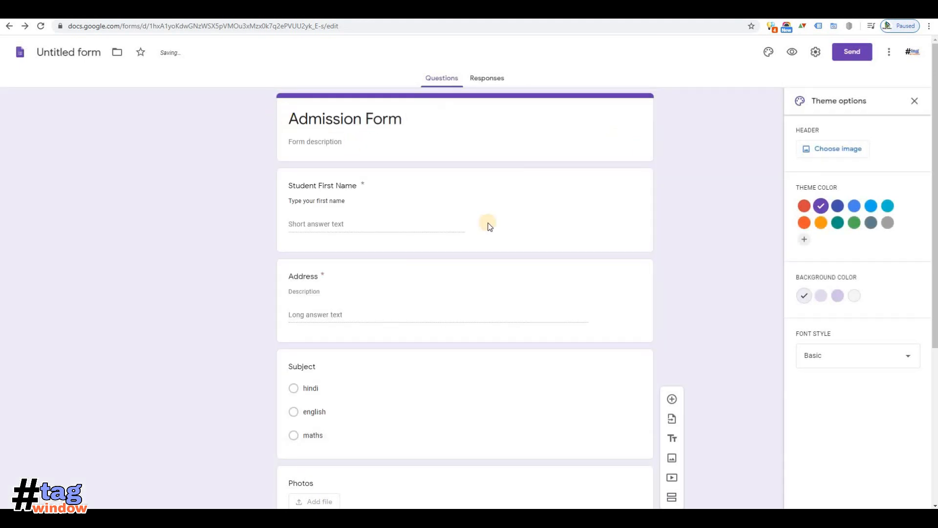
click(821, 157)
Try a red theme color on the form and settle on the blue-grey theme color
click(804, 209)
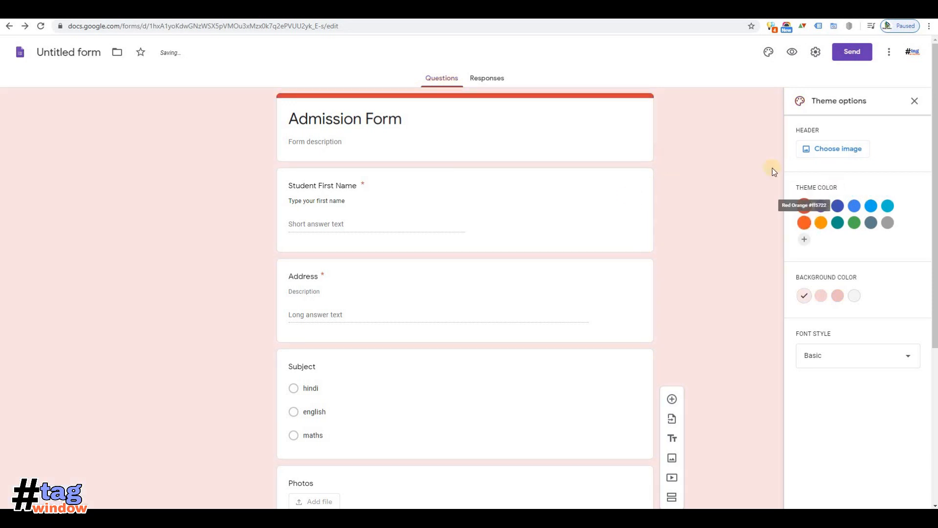
click(870, 219)
click(825, 152)
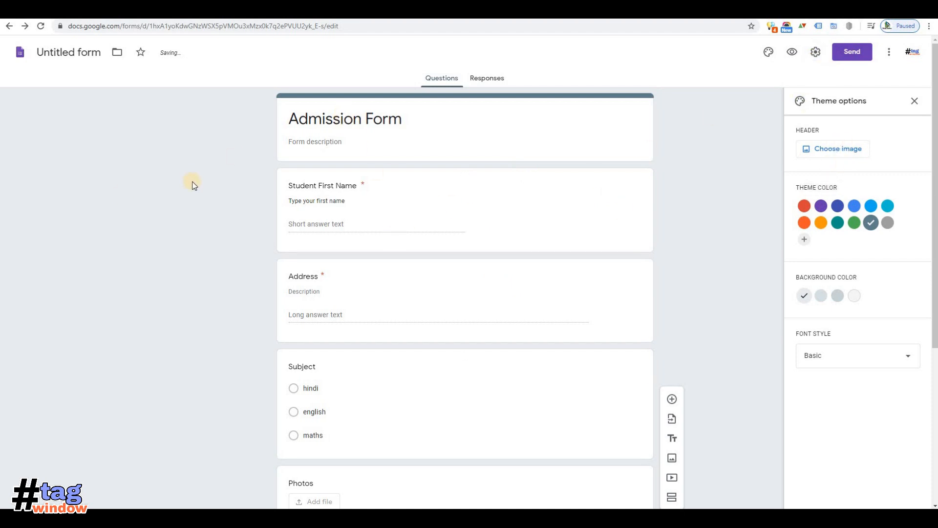
Generate a shortened link for sending the form and copy it
click(853, 53)
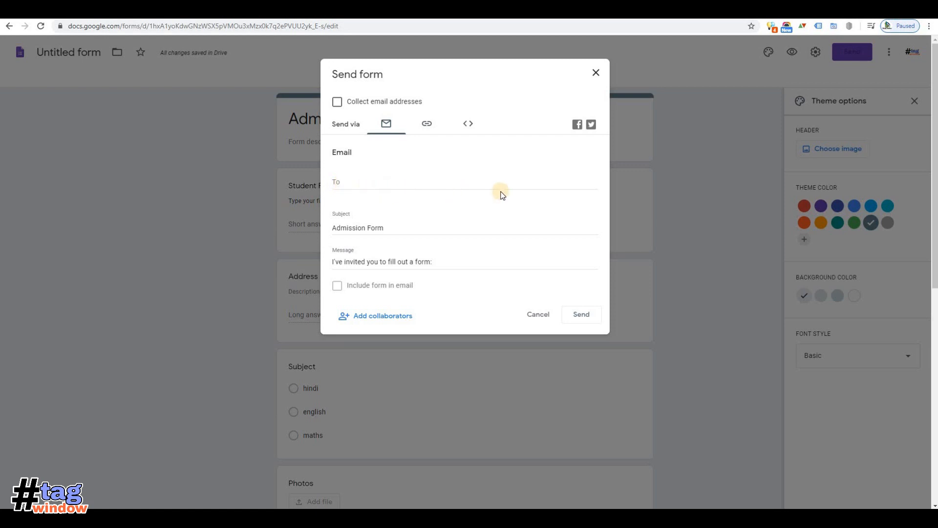
click(427, 123)
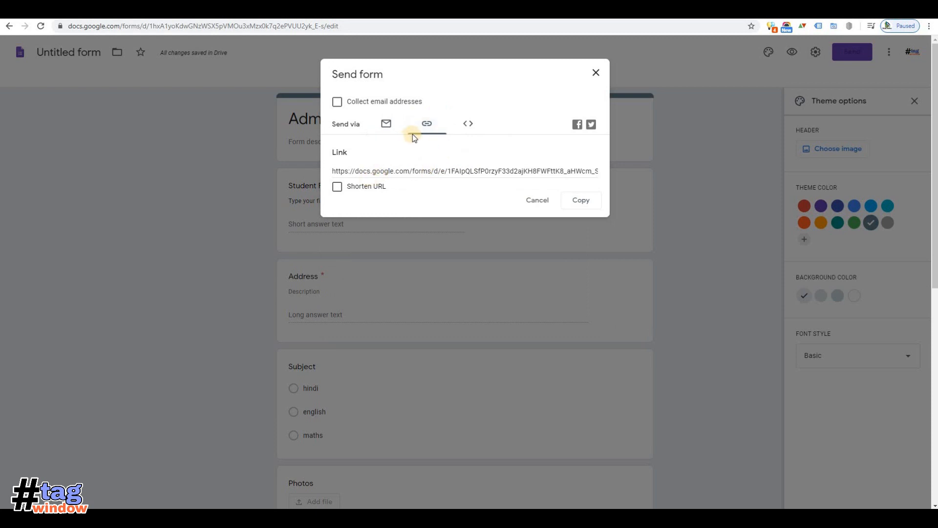
click(337, 186)
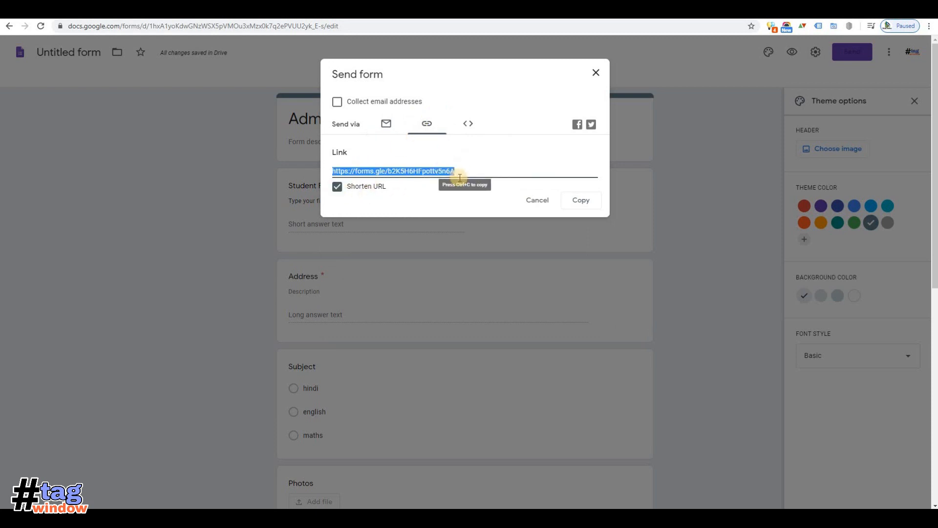
click(580, 201)
Open the copied short link in a new browser tab and review the live admission form down to its submit area
key(ctrl+t)
text(https://forms.gle/b2K5H6HFpottv5n6A)
key(Return)
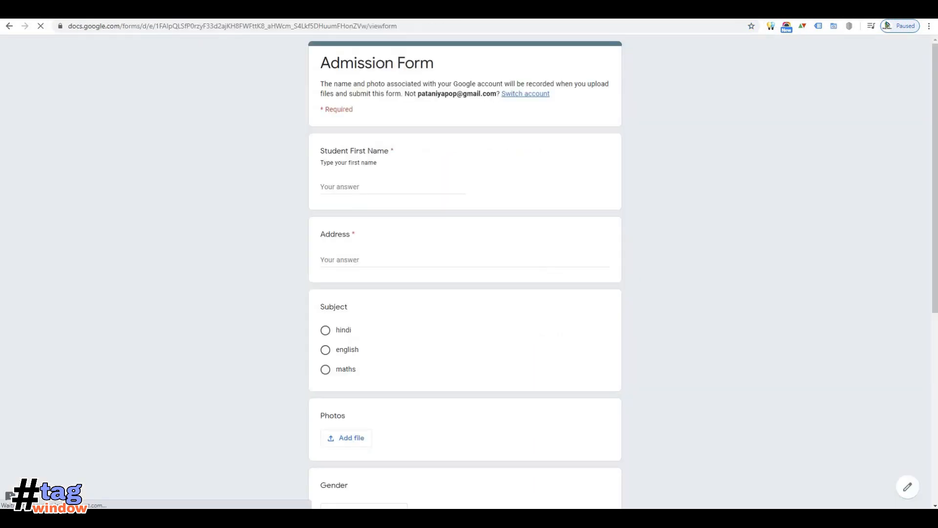
scroll(514, 176, down, 6)
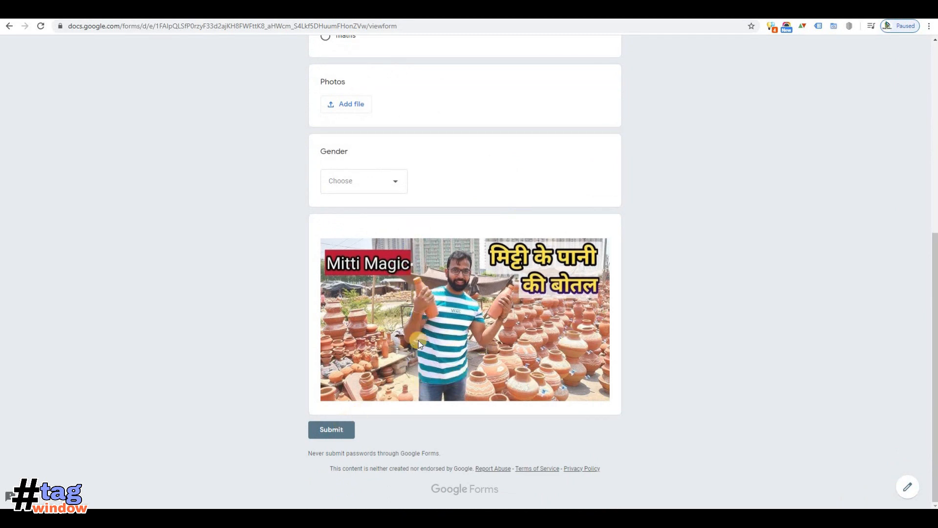
scroll(490, 272, up, 7)
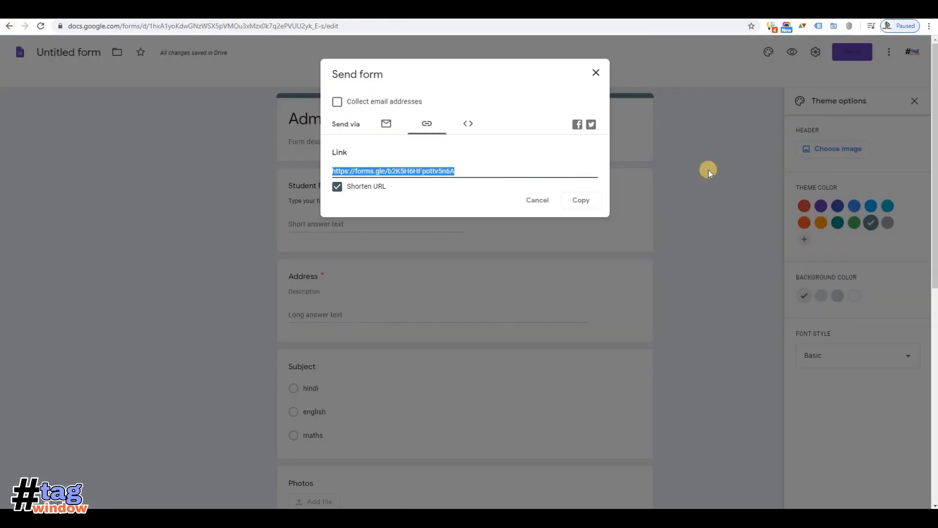
Leave the Send form dialog, check the form's collected responses, and look over its questions again
click(596, 74)
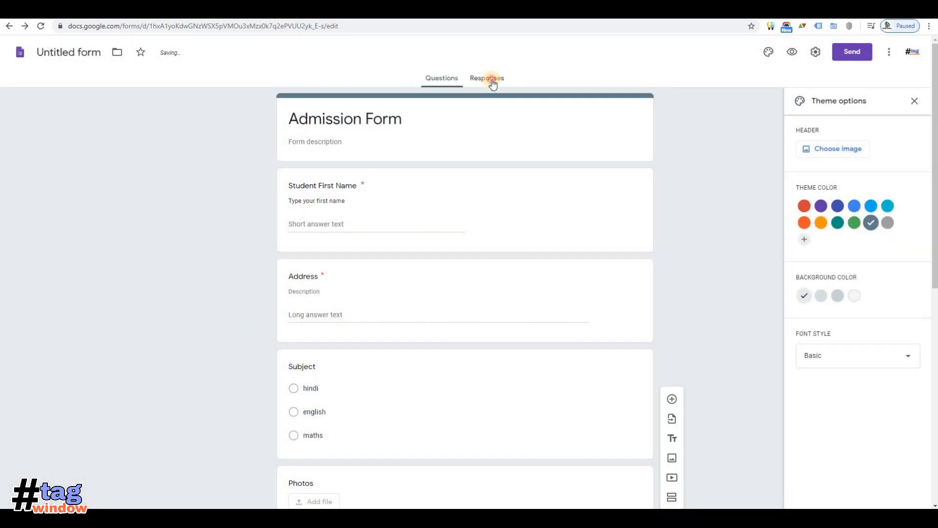
click(491, 78)
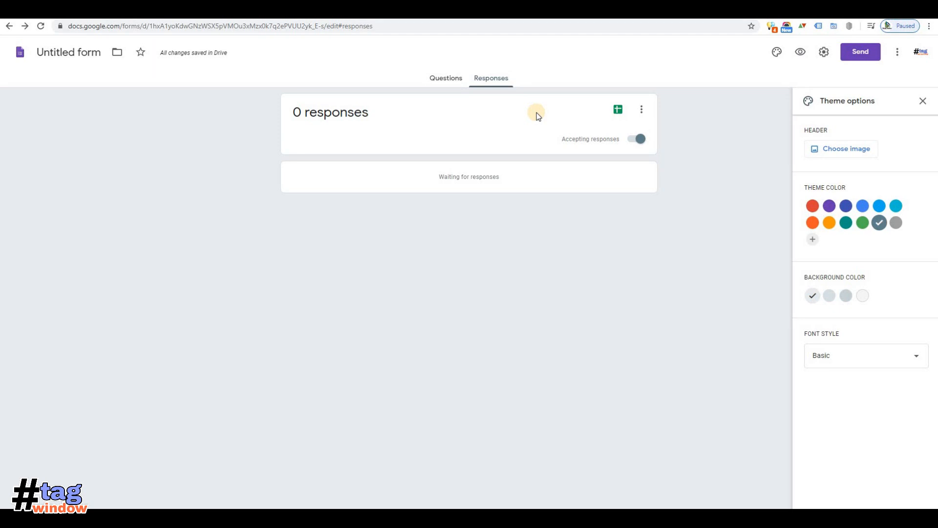
click(450, 80)
scroll(540, 247, down, 8)
scroll(545, 238, up, 8)
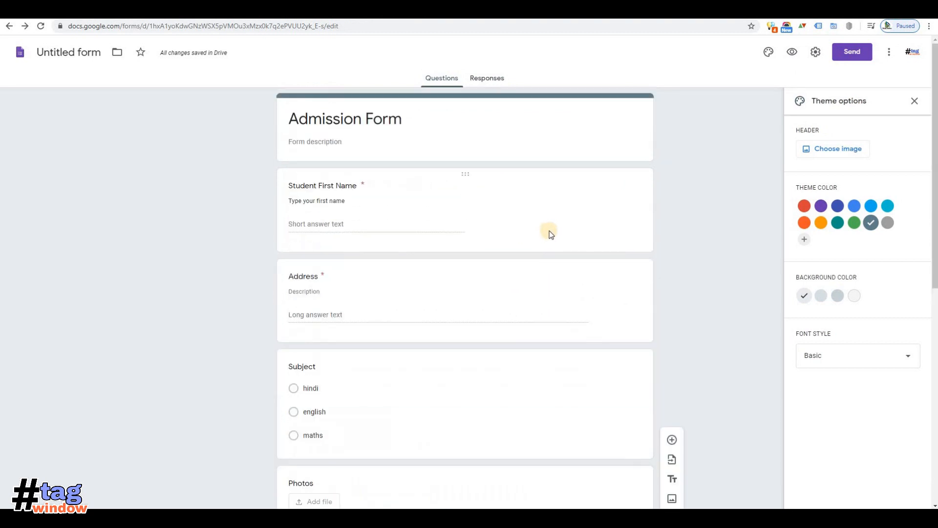
click(855, 155)
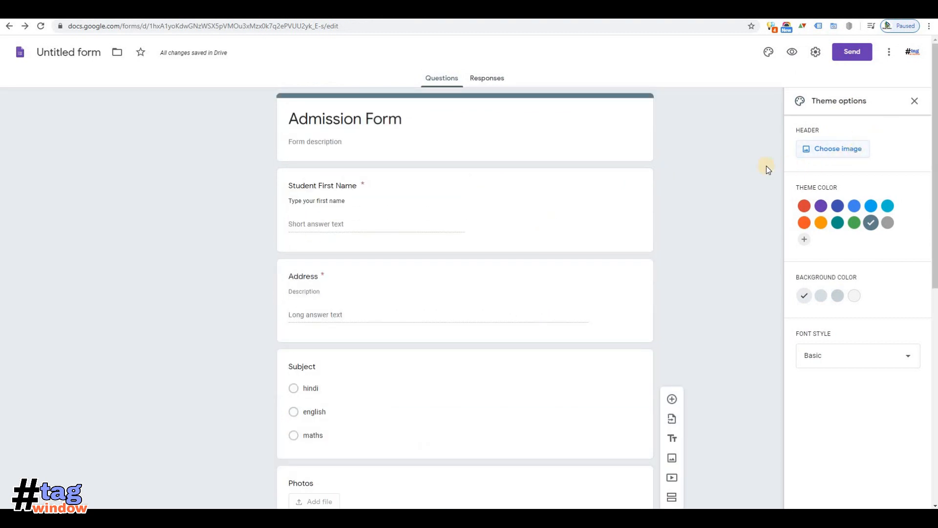